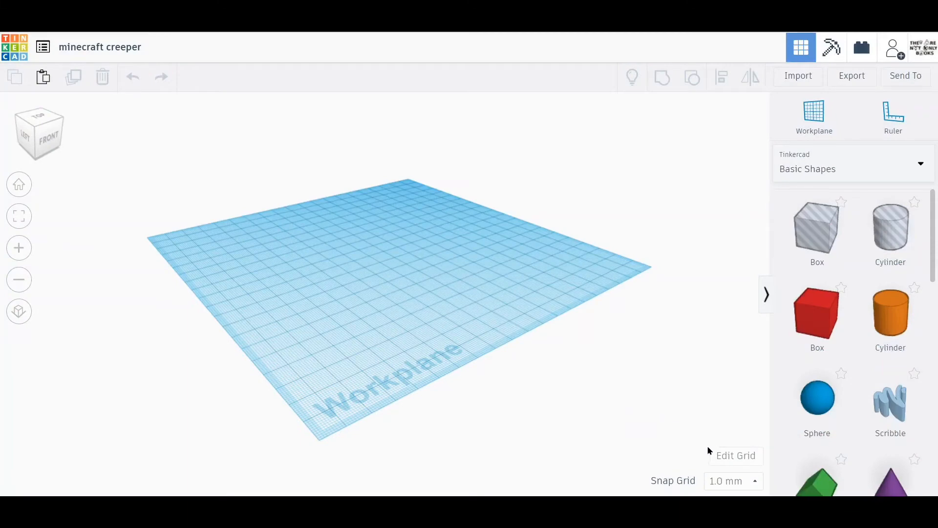
# Set the workplane grid to millimetres with the default 200 × 200 size and a 1.0 mm snap grid.
pyautogui.click(721, 456)
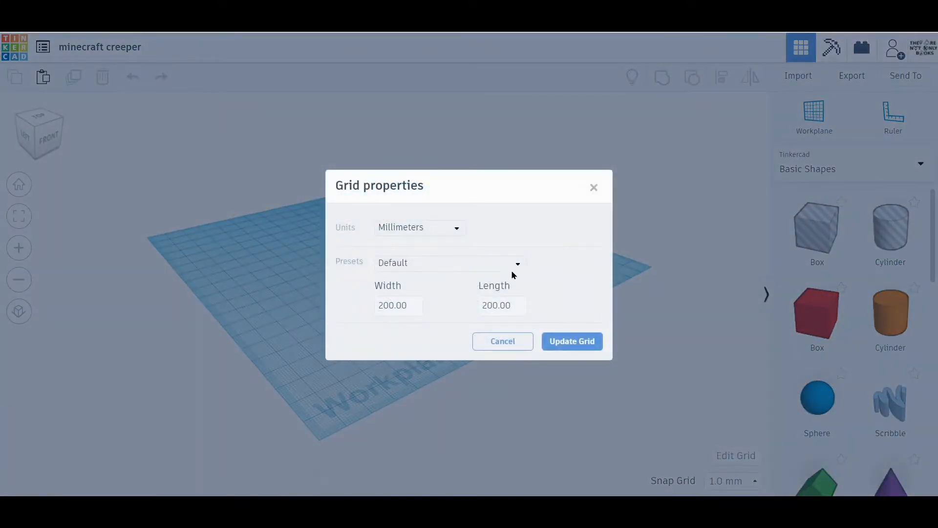
pyautogui.click(438, 237)
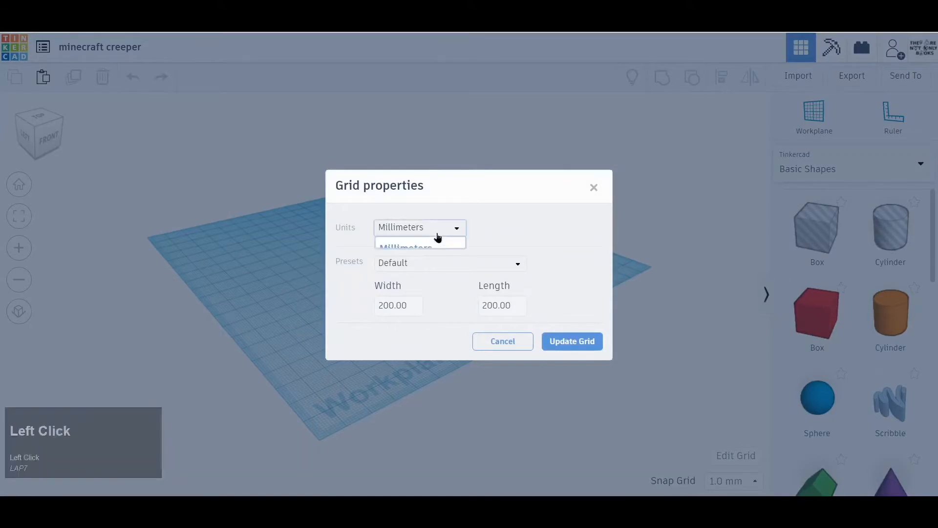
pyautogui.click(429, 253)
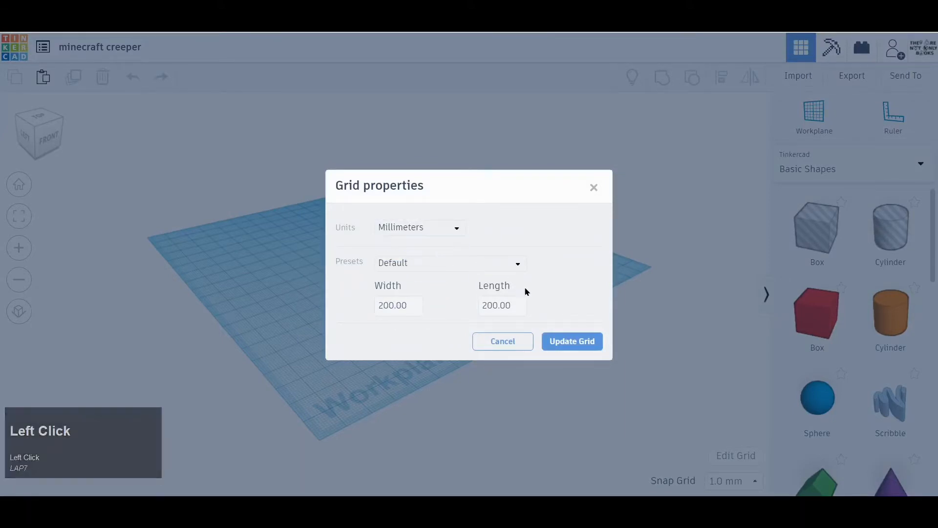
pyautogui.click(572, 340)
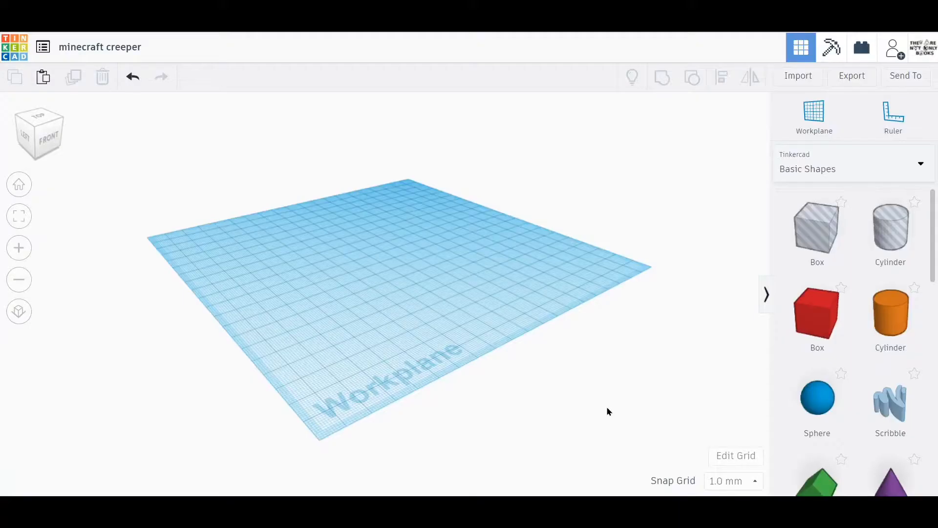
pyautogui.click(714, 483)
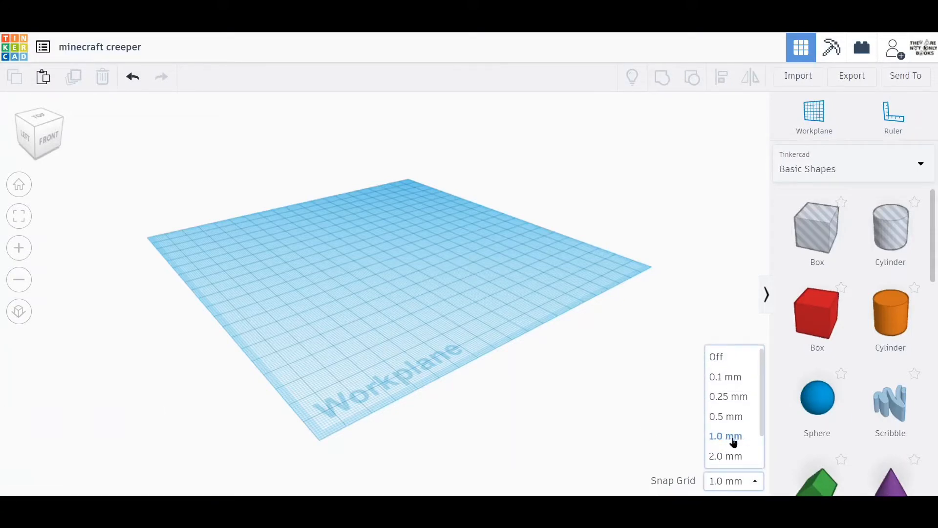
pyautogui.click(728, 437)
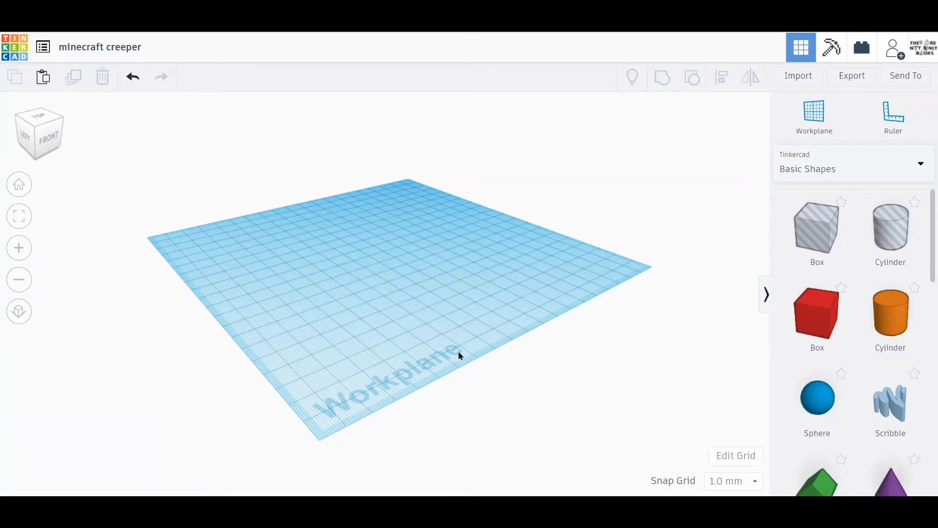
# Switch the workplane view to orthographic and back to perspective.
pyautogui.moveTo(459, 355); pyautogui.dragTo(321, 300, button='right')
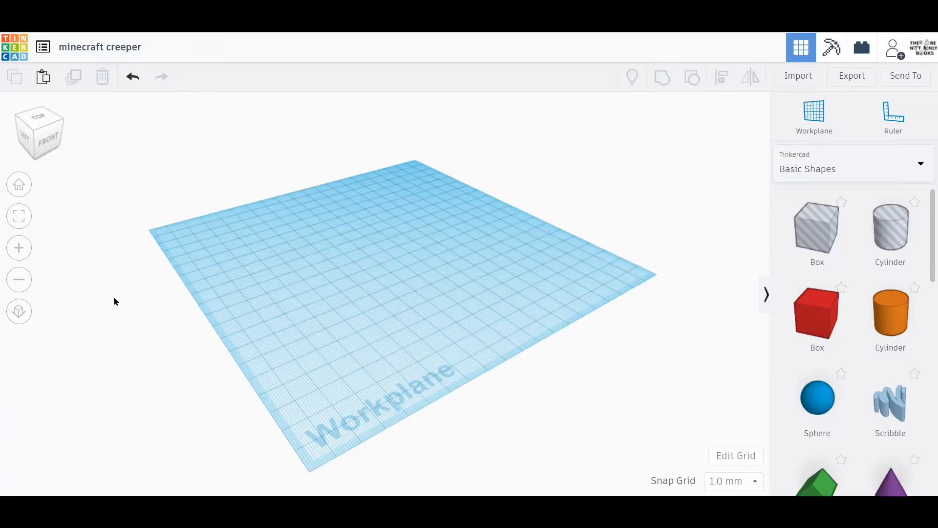
pyautogui.click(19, 311)
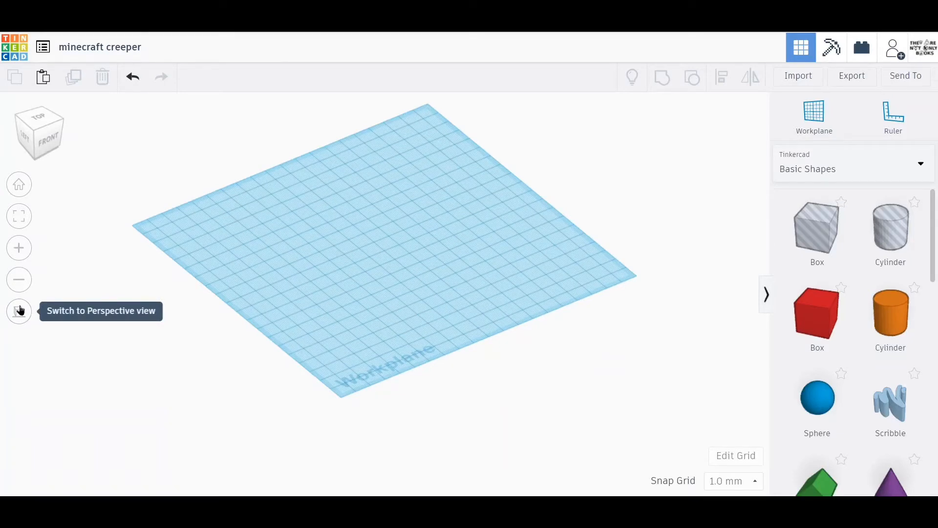
pyautogui.click(19, 311)
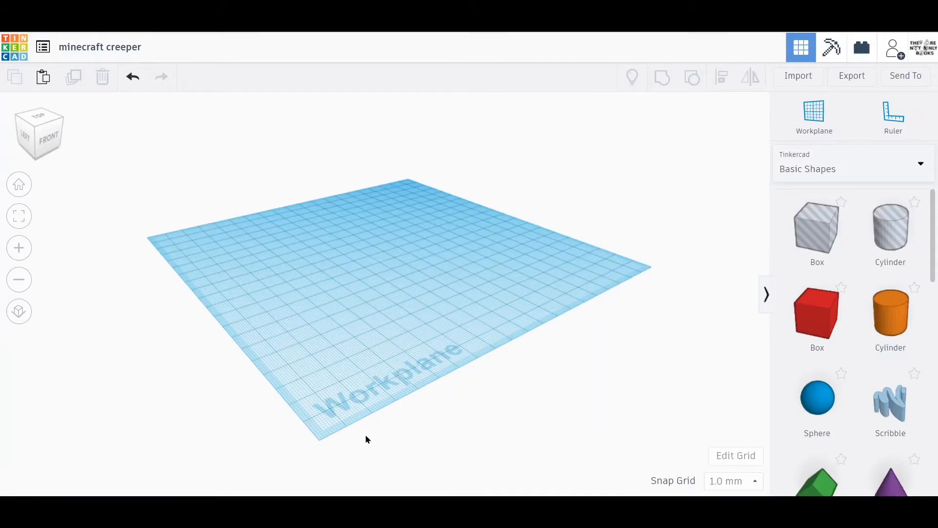
# Place a solid box on the front part of the workplane and size its footprint to 24 × 24 mm.
pyautogui.moveTo(812, 337); pyautogui.dragTo(336, 333)
pyautogui.moveTo(320, 330)
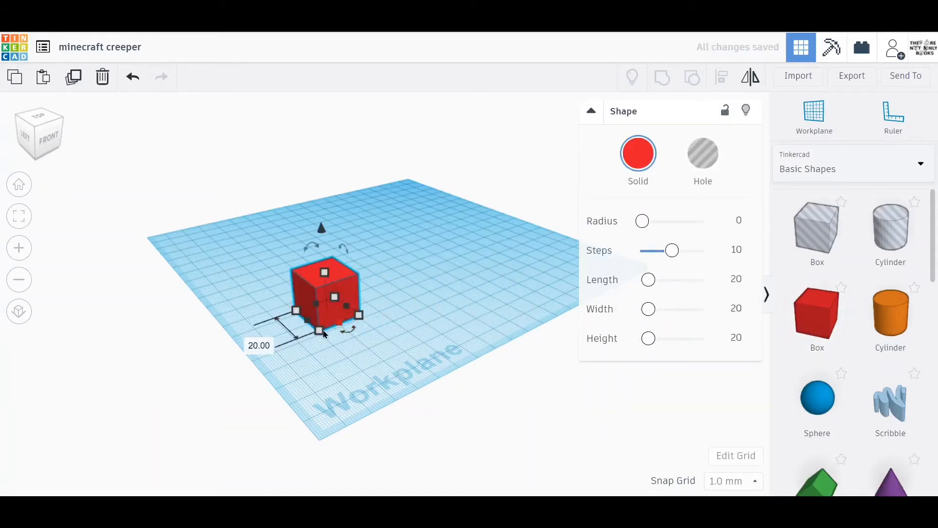
pyautogui.click(250, 342)
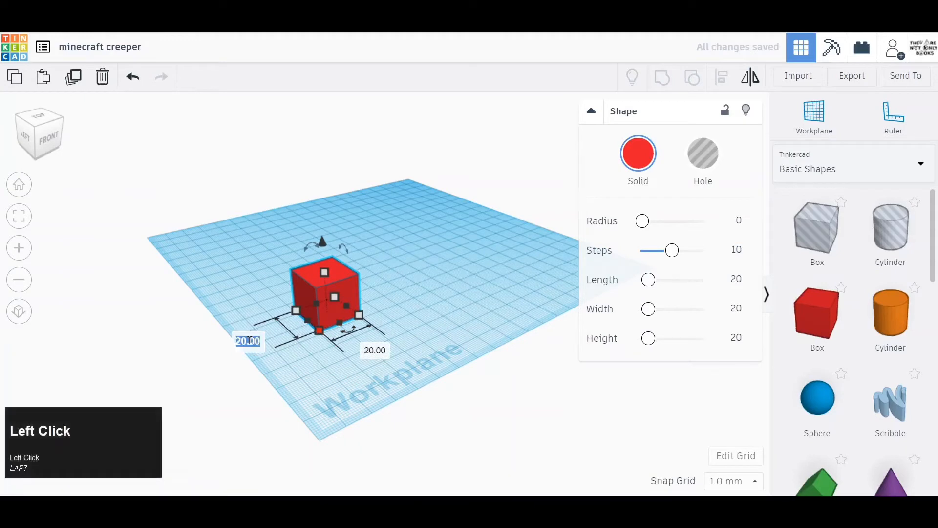
pyautogui.write('24')
pyautogui.press('Return')
pyautogui.press('Tab')
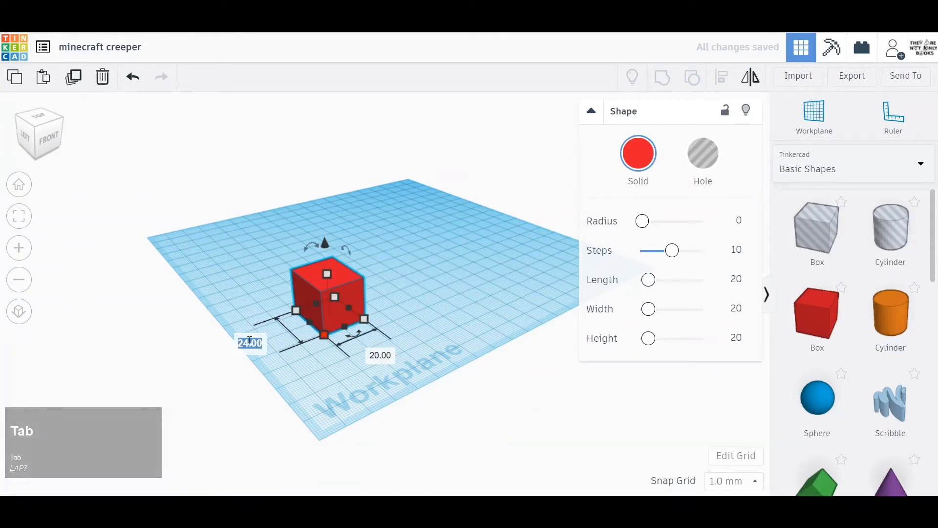
pyautogui.click(380, 355)
pyautogui.click(380, 355)
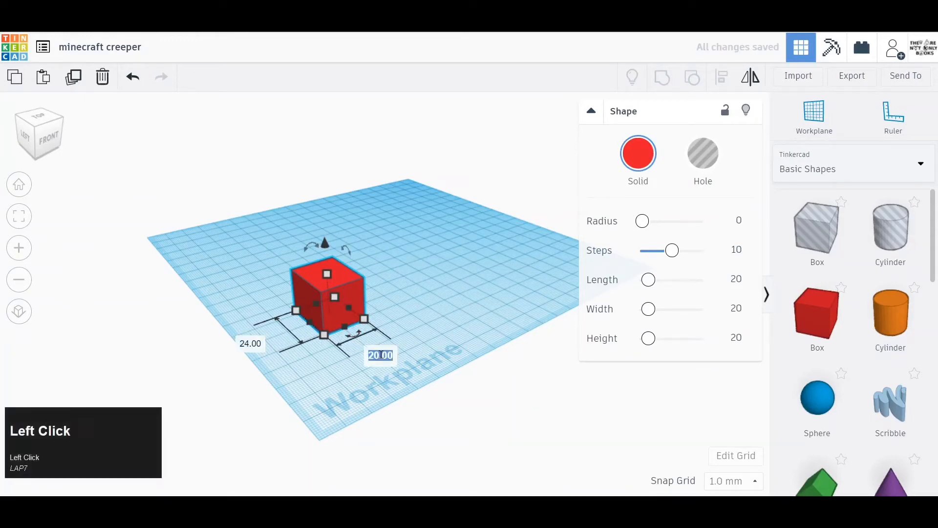
pyautogui.write('24')
# Set the box's height to 24 mm and colour it green.
pyautogui.click(324, 273)
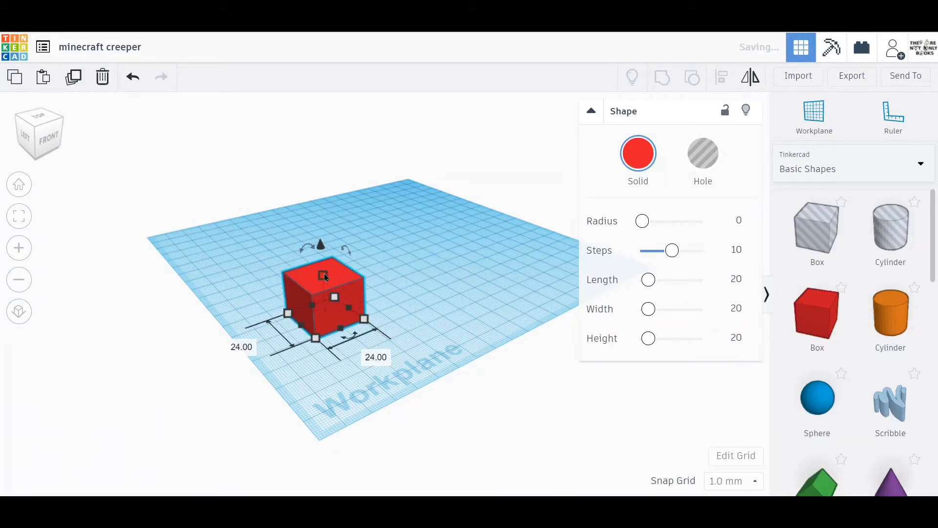
pyautogui.click(386, 295)
pyautogui.write('24')
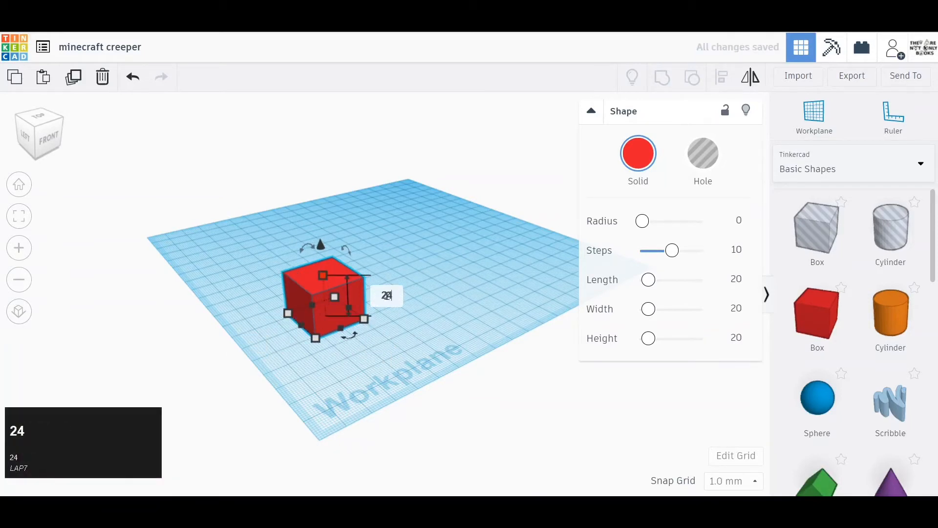
pyautogui.press('Return')
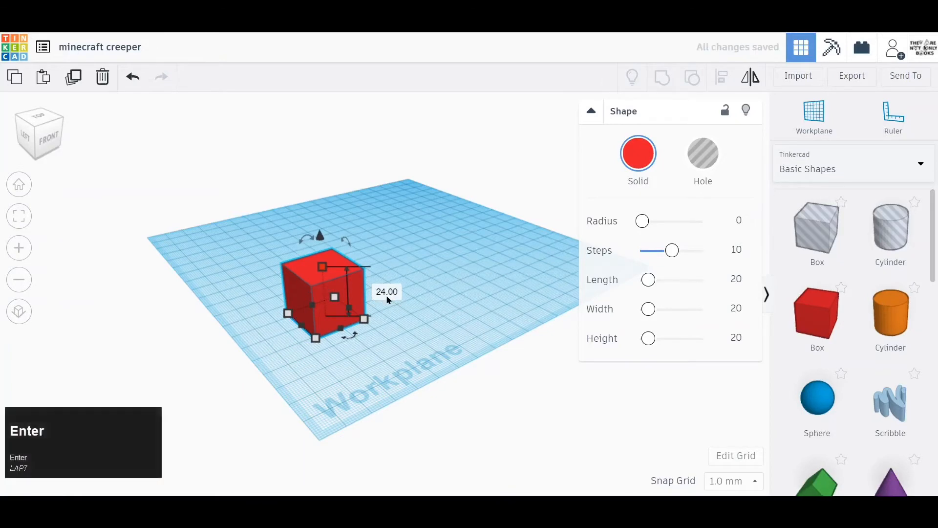
pyautogui.click(641, 170)
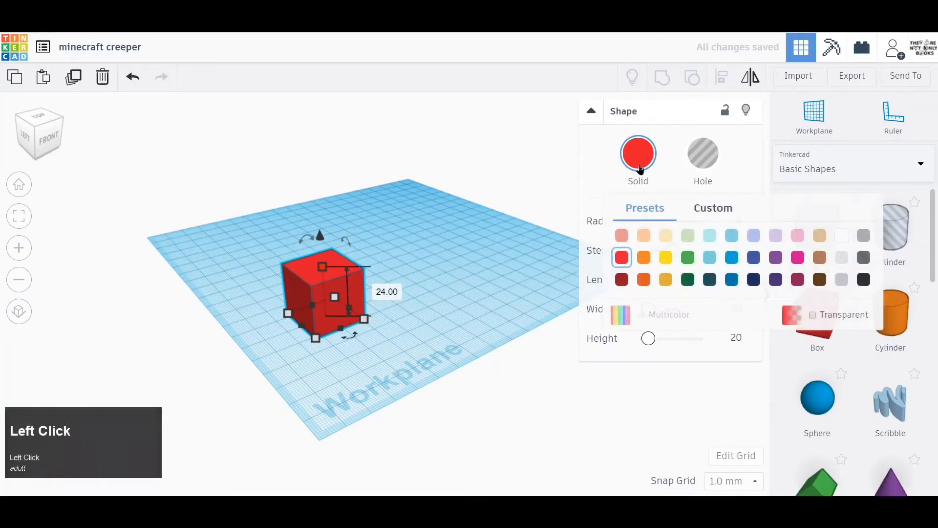
pyautogui.click(687, 257)
# Place a second solid box beside the green cube and colour it black.
pyautogui.scroll(4, 388, 296)
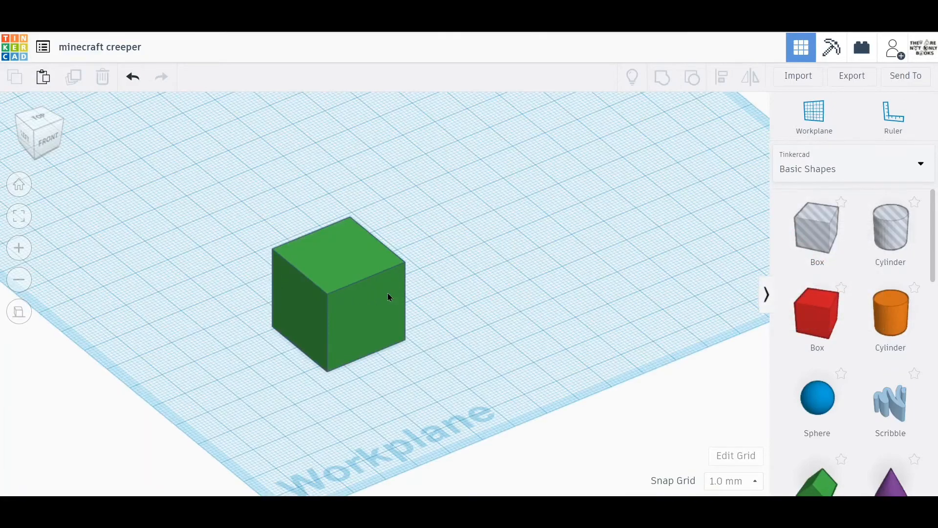
pyautogui.click(49, 125)
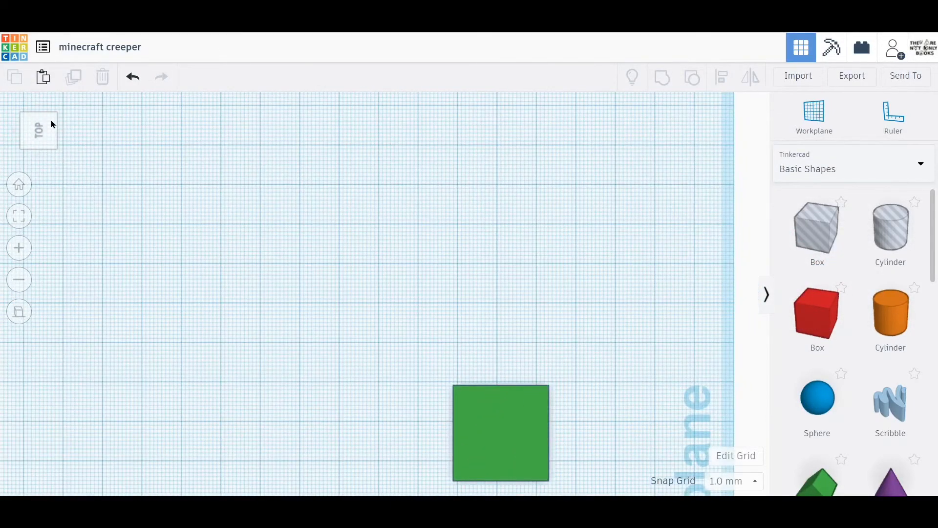
pyautogui.click(47, 121)
pyautogui.moveTo(50, 128); pyautogui.dragTo(29, 134)
pyautogui.click(32, 130)
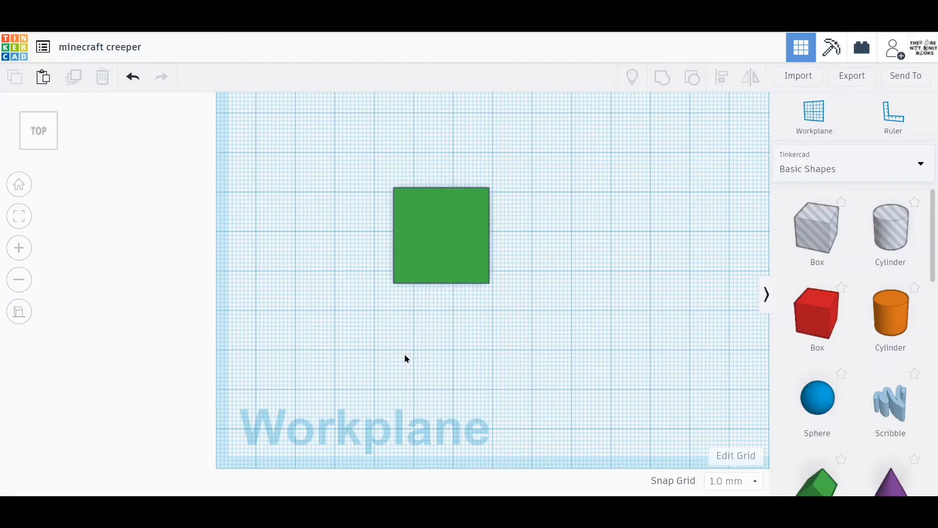
pyautogui.moveTo(809, 314); pyautogui.dragTo(560, 274)
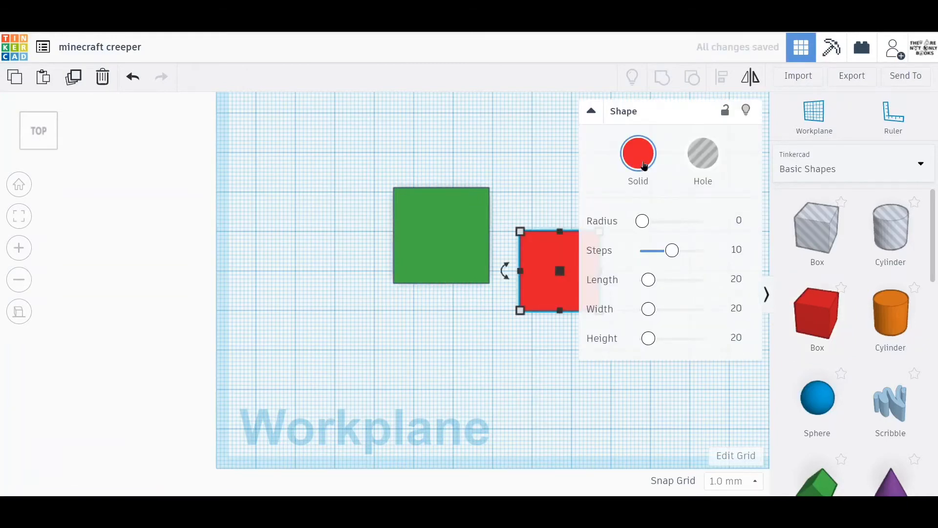
pyautogui.click(645, 147)
pyautogui.click(863, 279)
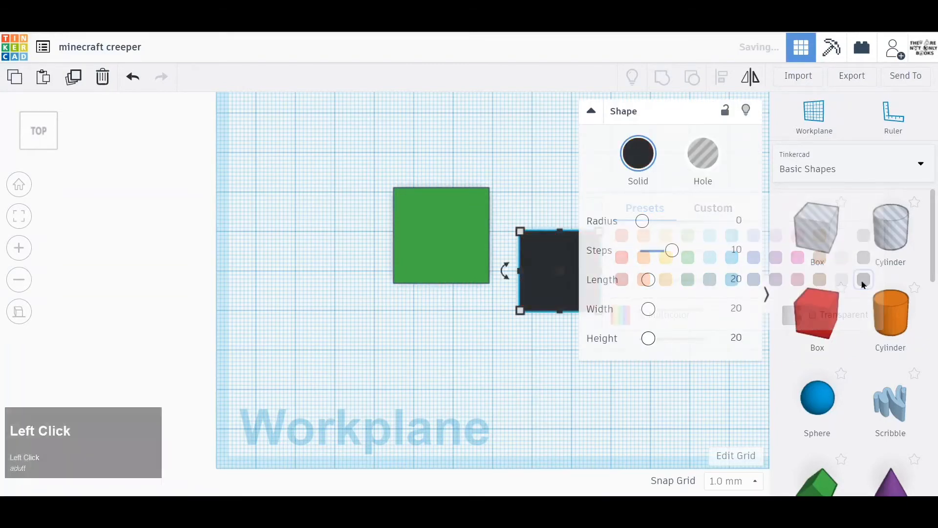
pyautogui.click(590, 113)
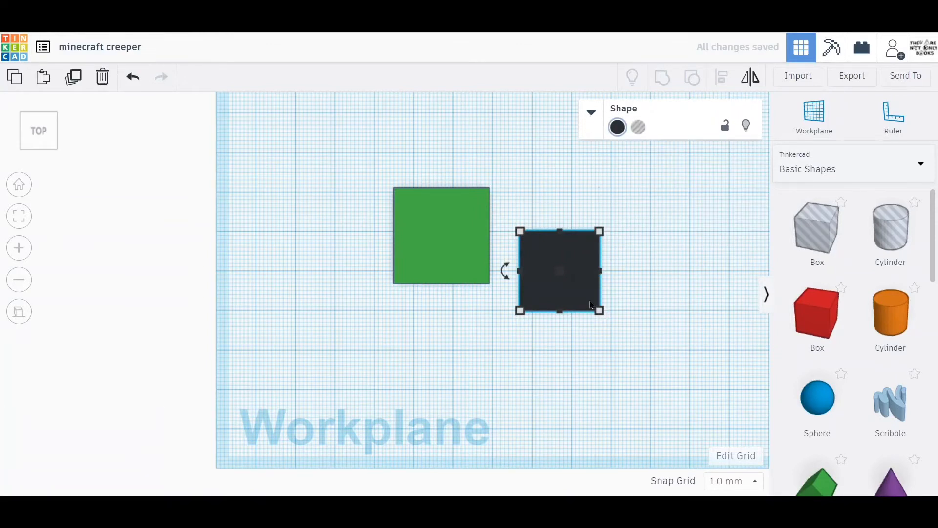
# Stretch the black box upward to a height of 37 mm, taller than the green cube.
pyautogui.moveTo(661, 292); pyautogui.dragTo(616, 210, button='right')
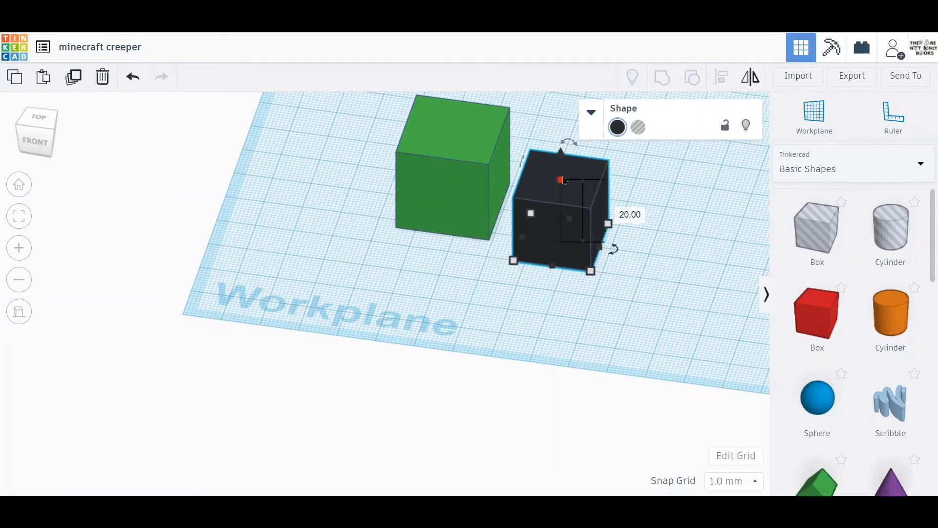
pyautogui.moveTo(563, 180); pyautogui.dragTo(562, 126)
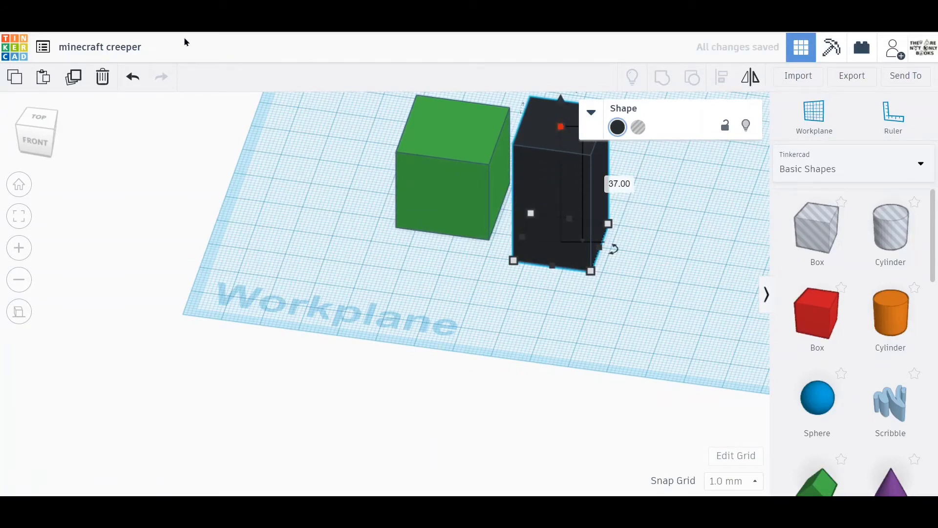
pyautogui.click(26, 119)
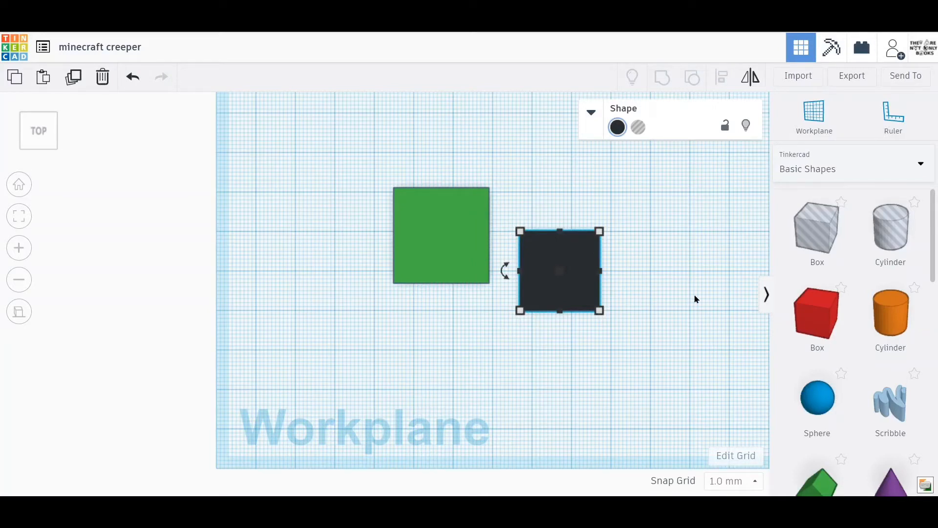
# Set the black box's footprint to 6 × 6 mm.
pyautogui.click(600, 311)
pyautogui.click(562, 369)
pyautogui.write('6')
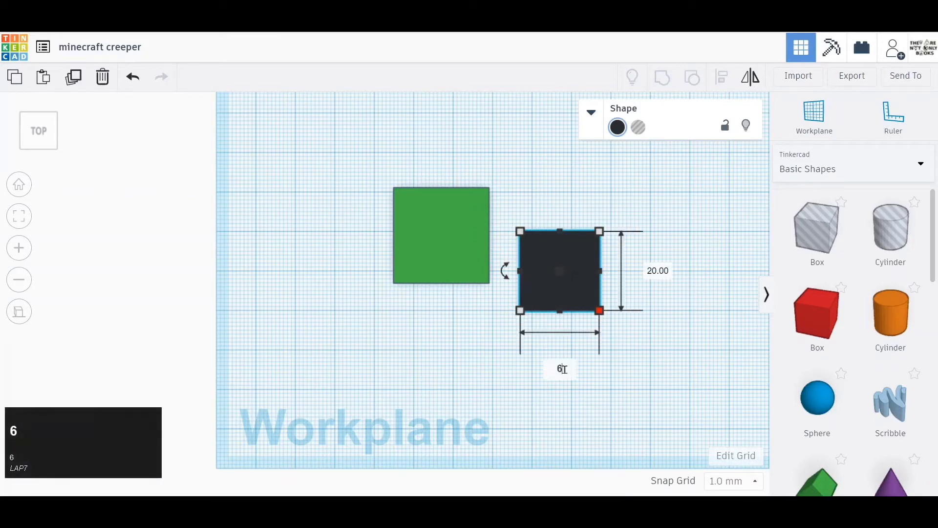
pyautogui.press('Tab')
pyautogui.write('6')
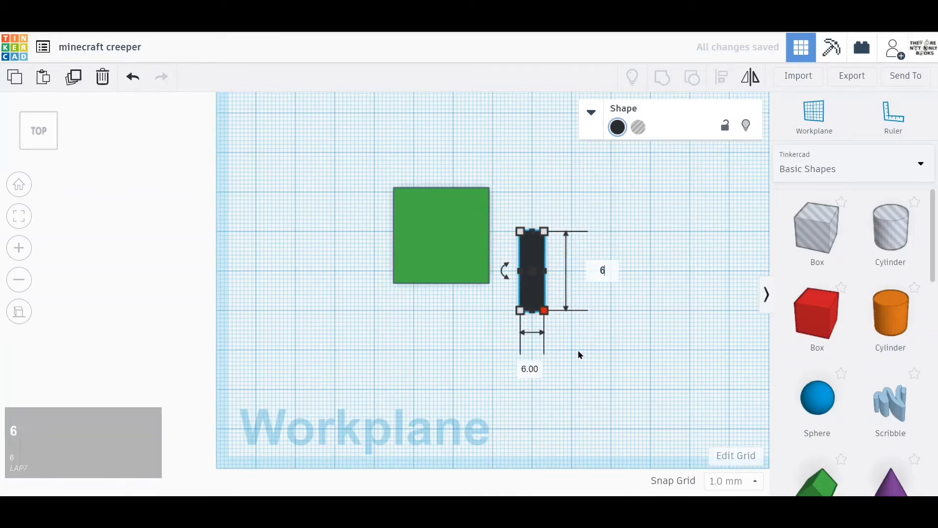
pyautogui.press('Return')
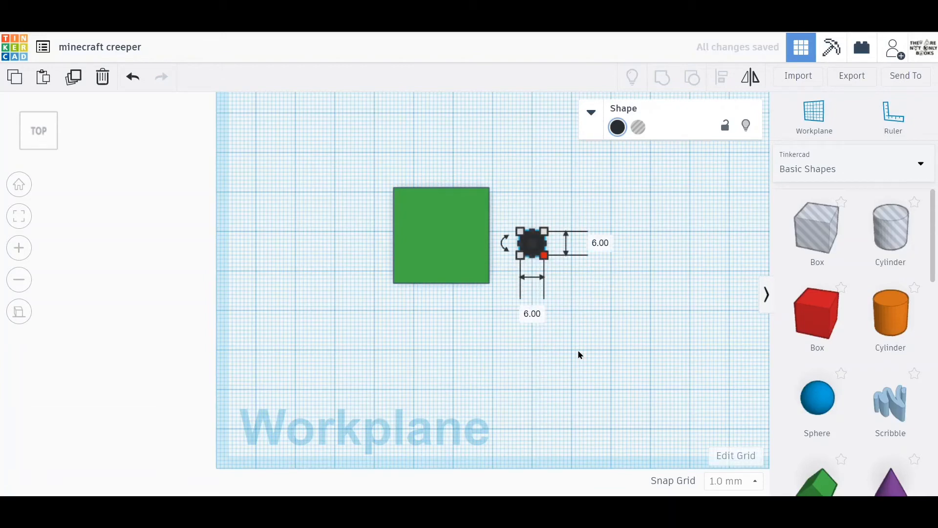
# Nudge the black box onto the green cube until it sits flush in the cube's back-left corner as seen from above.
pyautogui.scroll(5, 484, 267)
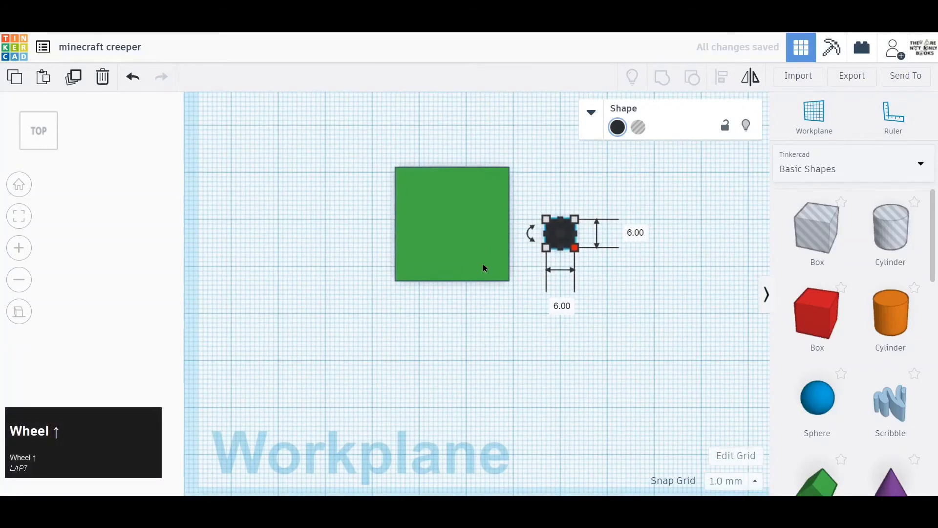
pyautogui.moveTo(492, 266); pyautogui.dragTo(447, 415, button='middle')
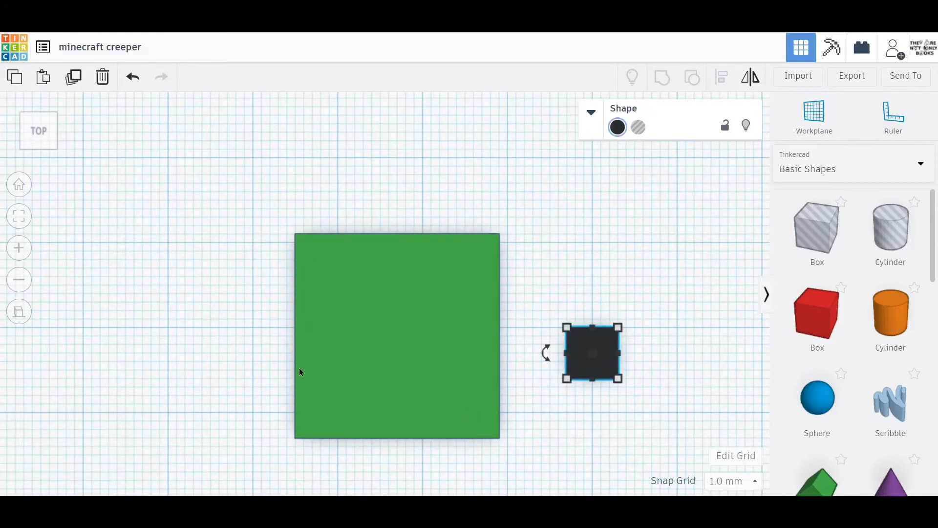
pyautogui.press('Left')
pyautogui.press('Left')
pyautogui.press('Left')
pyautogui.press('Left')
pyautogui.press('Left')
pyautogui.press('Left')
pyautogui.press('Left')
pyautogui.press('Left')
pyautogui.press('Left')
pyautogui.press('Left')
pyautogui.press('Left')
pyautogui.press('Left')
pyautogui.press('Left')
pyautogui.press('Left')
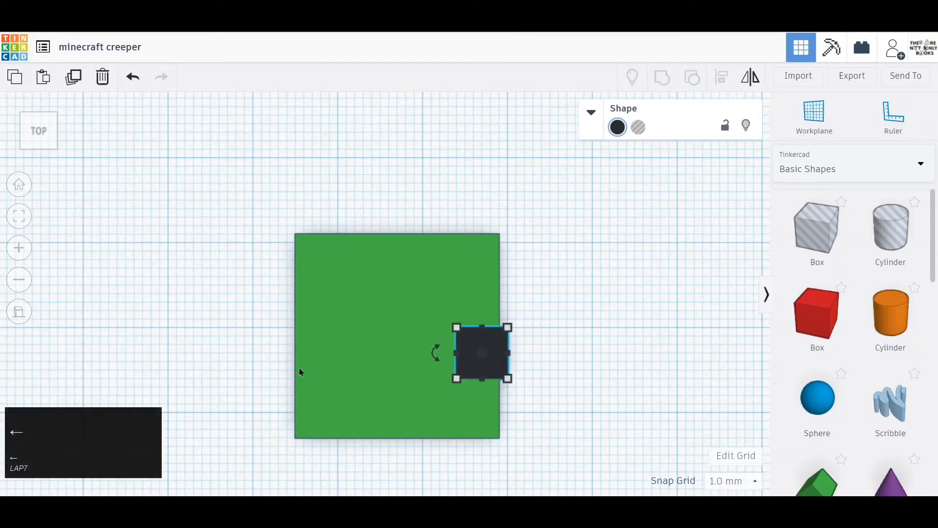
pyautogui.press('Down')
pyautogui.press('Down')
pyautogui.press('Down')
pyautogui.press('Down')
pyautogui.press('Down')
pyautogui.press('Down')
pyautogui.press('Down')
pyautogui.press('Left')
pyautogui.press('Left')
pyautogui.press('Left')
pyautogui.press('Left')
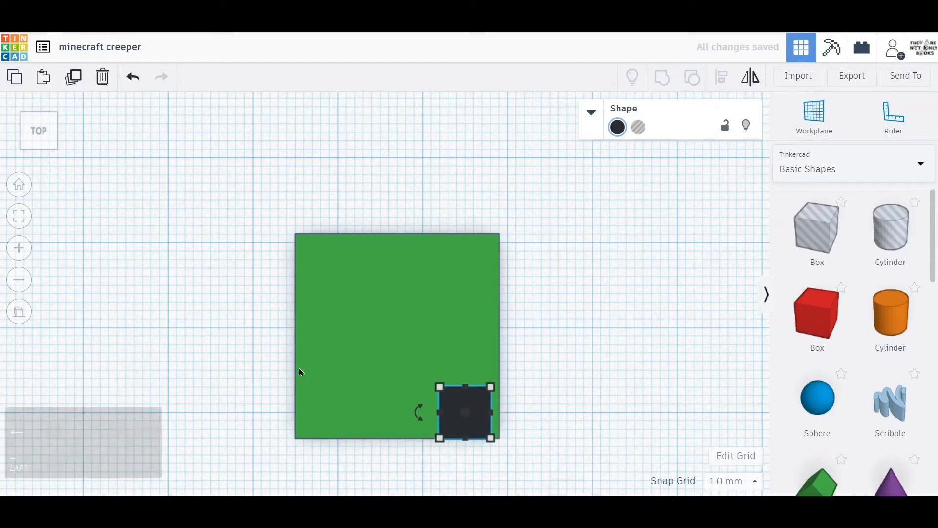
pyautogui.press('Left')
pyautogui.press('Left')
pyautogui.press('Left')
pyautogui.press('Left')
pyautogui.press('Left')
pyautogui.press('Left')
pyautogui.press('Left')
pyautogui.press('Left')
pyautogui.press('Left')
pyautogui.press('Left')
pyautogui.press('Left')
pyautogui.press('Left')
pyautogui.press('Left')
pyautogui.press('Left')
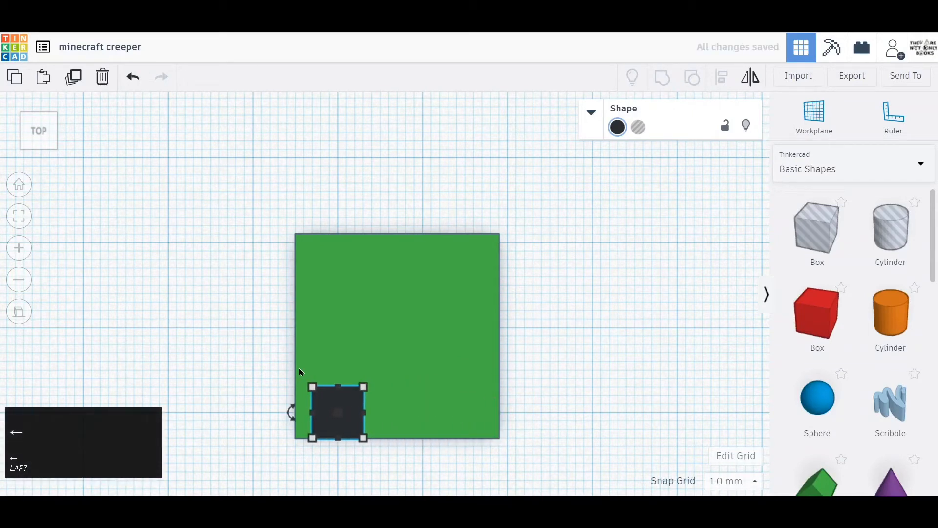
pyautogui.press('Up')
pyautogui.press('Up')
pyautogui.press('Up')
pyautogui.press('Up')
pyautogui.press('Up')
pyautogui.press('Up')
pyautogui.press('Up')
pyautogui.press('Up')
pyautogui.press('Up')
pyautogui.press('Up')
pyautogui.press('Up')
pyautogui.press('Up')
pyautogui.press('Up')
pyautogui.press('Up')
pyautogui.press('Up')
pyautogui.press('Up')
pyautogui.press('Up')
pyautogui.press('Up')
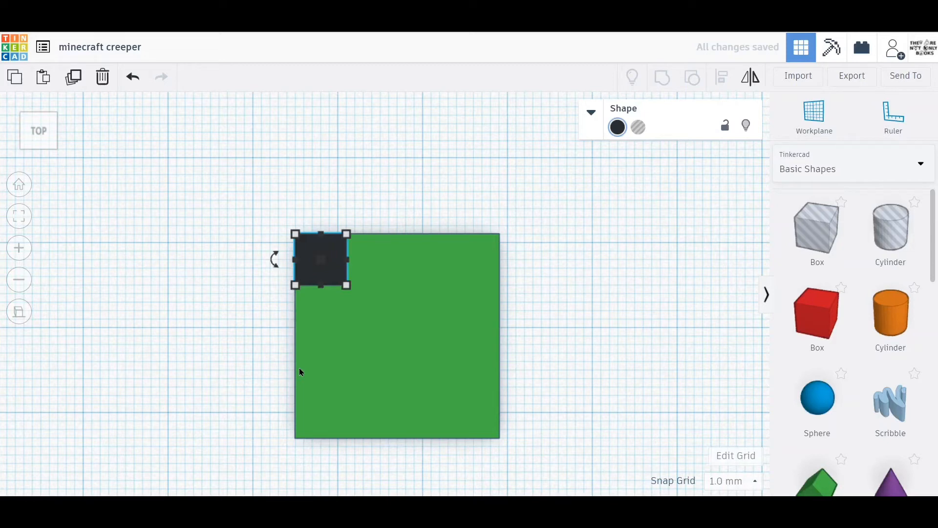
# Move the black box 6 mm toward the cube's front and 3 mm right to form the left eye.
pyautogui.press('Down')
pyautogui.press('Down')
pyautogui.press('Down')
pyautogui.press('Down')
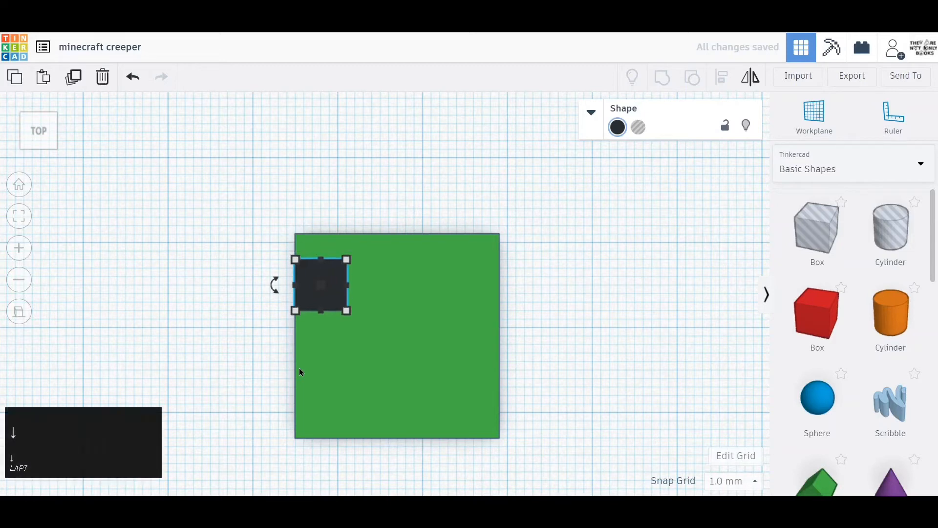
pyautogui.press('Down')
pyautogui.press('Down')
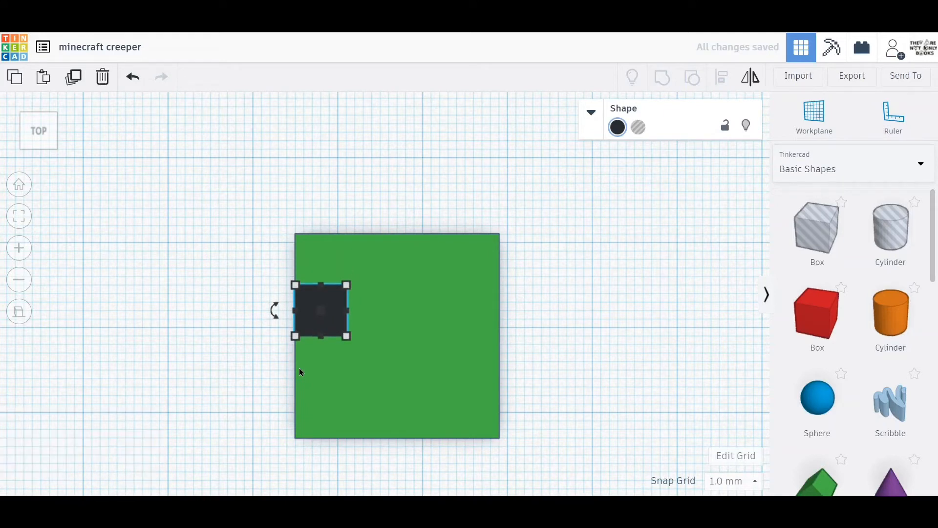
pyautogui.press('Right')
pyautogui.press('Right')
pyautogui.press('Right')
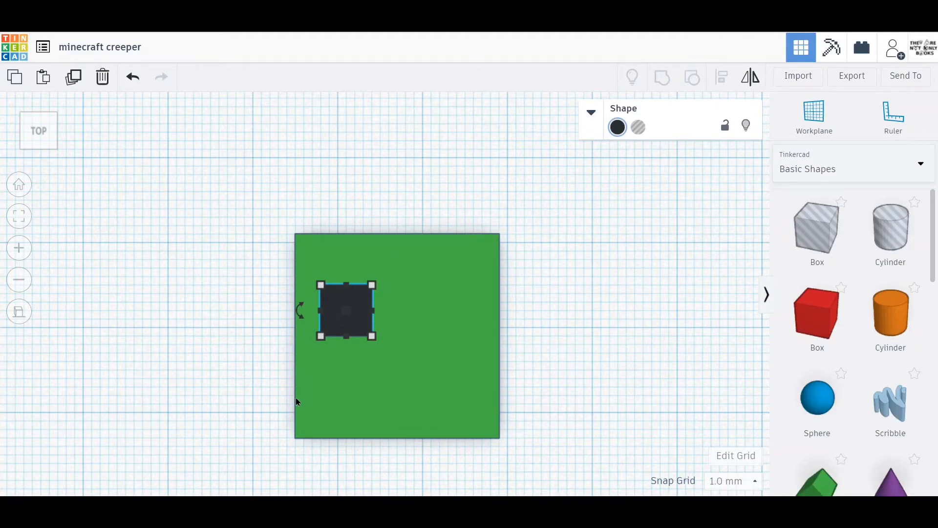
# Duplicate the left eye block and shift the copy 12 mm right to form the right eye.
pyautogui.click(360, 321)
pyautogui.hotkey('shift', 'd')
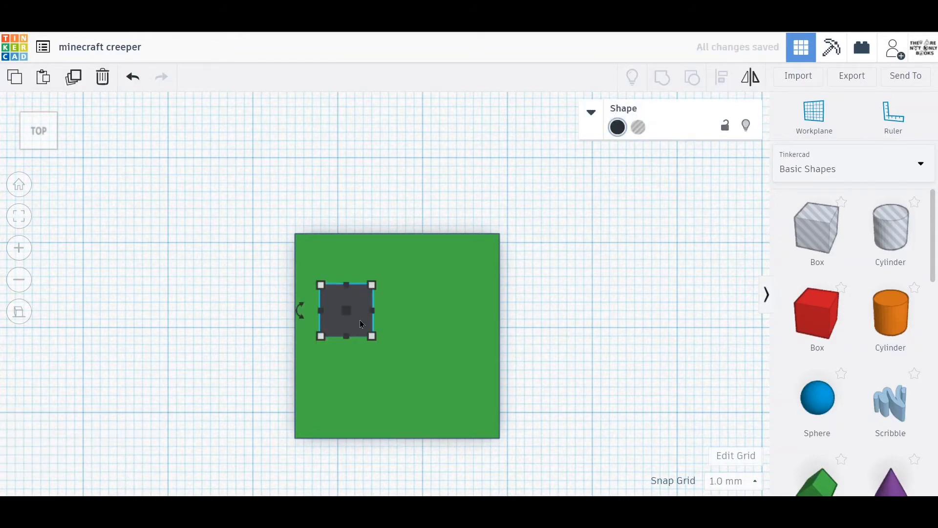
pyautogui.press('Right')
pyautogui.press('Right')
pyautogui.press('Right')
pyautogui.press('Right')
pyautogui.press('Right')
pyautogui.press('Right')
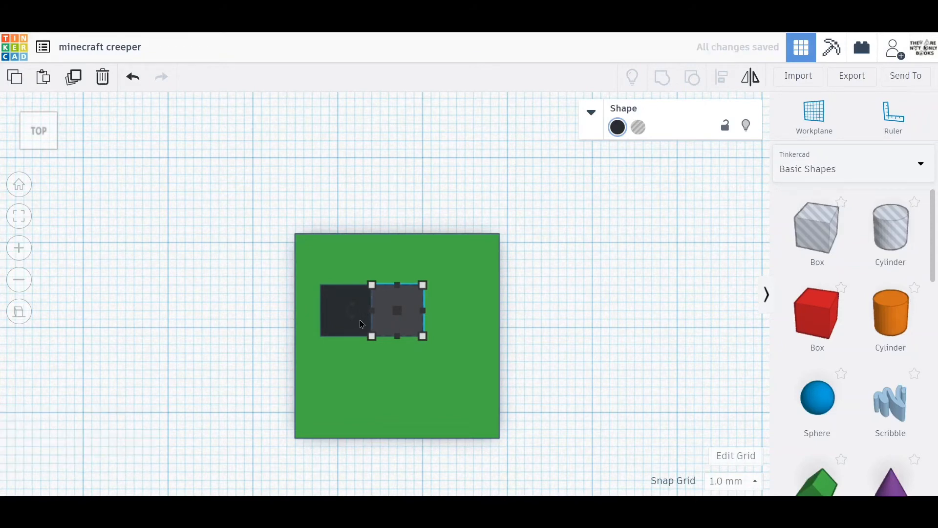
pyautogui.press('Right')
pyautogui.press('Right')
pyautogui.press('Right')
pyautogui.press('Right')
pyautogui.press('Right')
pyautogui.press('Right')
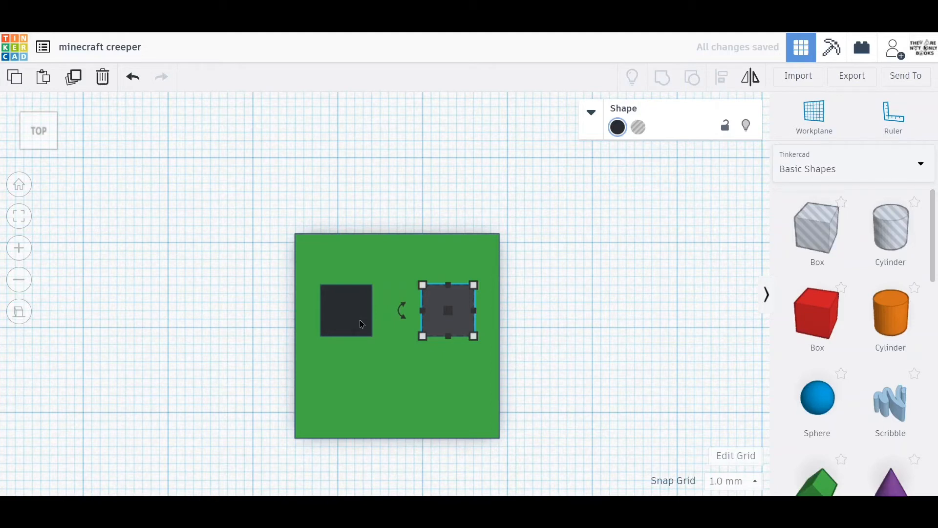
# Duplicate the left eye block again and move the copy left until it stands clear of the green cube.
pyautogui.hotkey('ctrl', 'z')
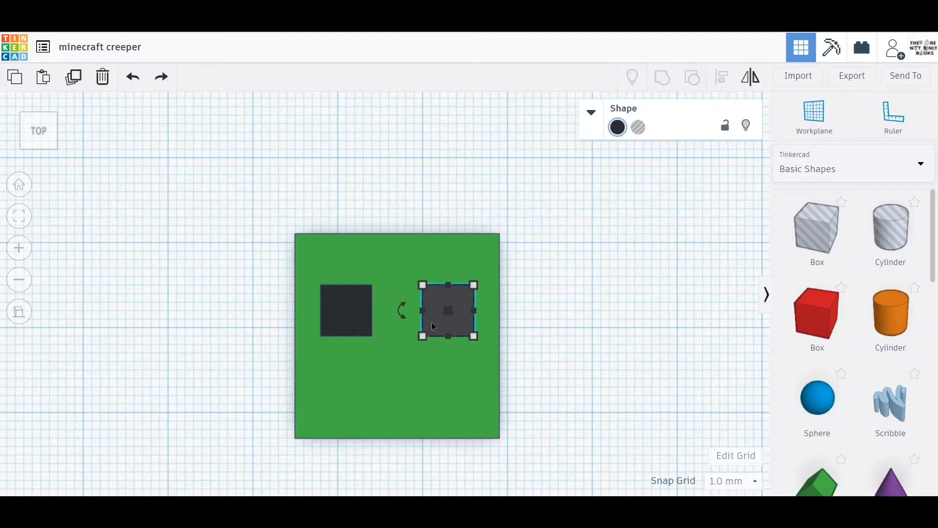
pyautogui.click(341, 310)
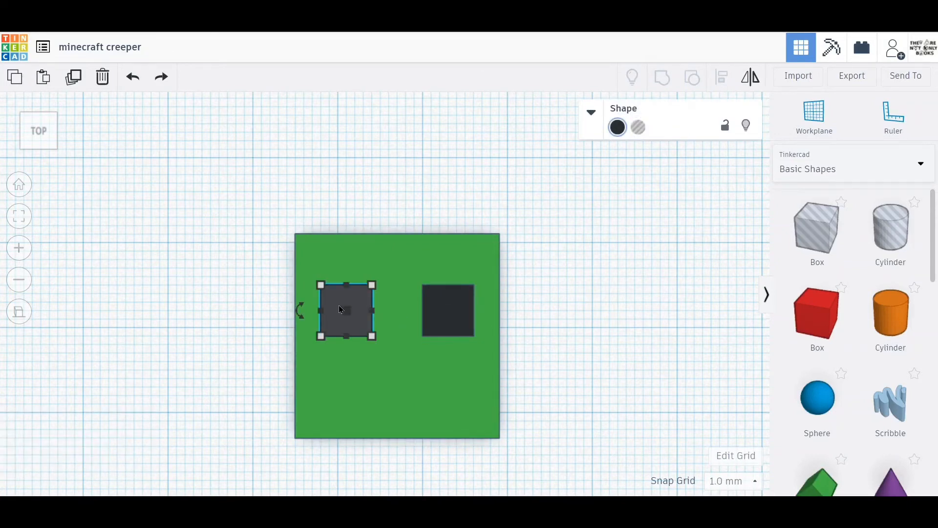
pyautogui.hotkey('ctrl', 'd')
pyautogui.press('Left')
pyautogui.press('Left')
pyautogui.press('Left')
pyautogui.press('Left')
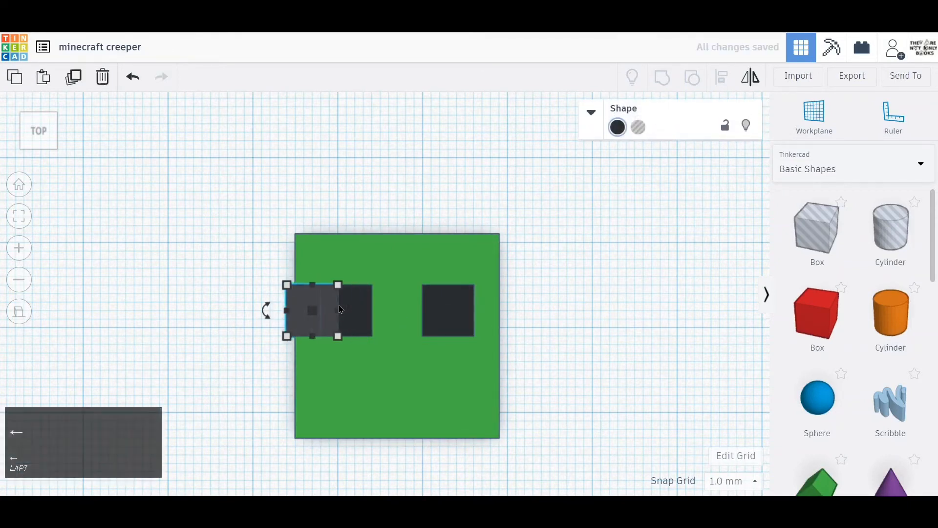
pyautogui.press('Left')
pyautogui.press('Left')
pyautogui.press('Left')
pyautogui.press('Left')
pyautogui.press('Left')
pyautogui.press('Left')
pyautogui.press('Left')
pyautogui.press('Left')
pyautogui.press('Left')
pyautogui.press('Left')
pyautogui.press('Left')
pyautogui.press('Left')
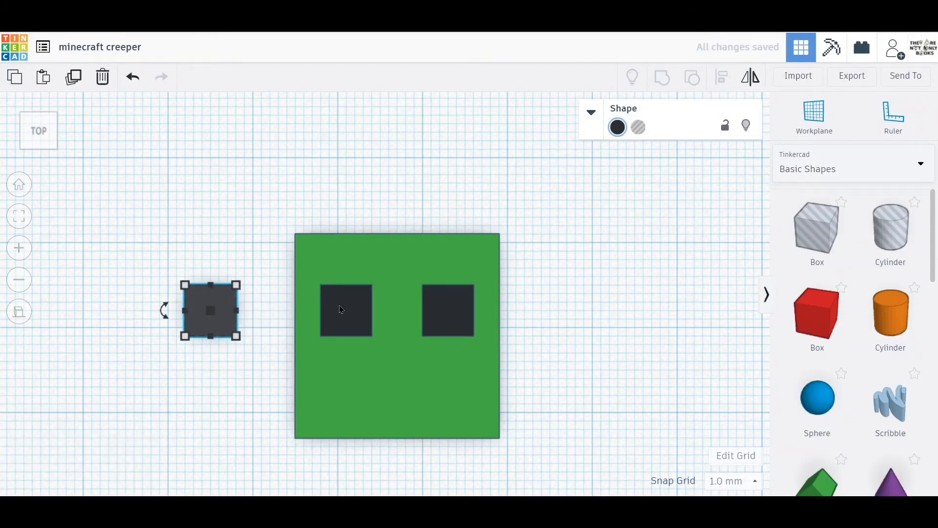
# Set the loose black block's footprint to 3 mm wide and 9 mm long.
pyautogui.moveTo(236, 336)
pyautogui.click(220, 392)
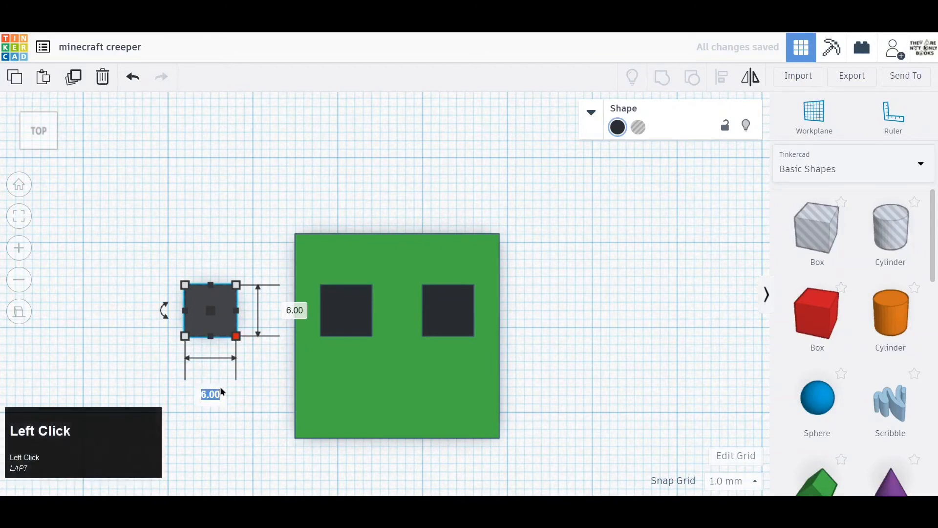
pyautogui.write('3')
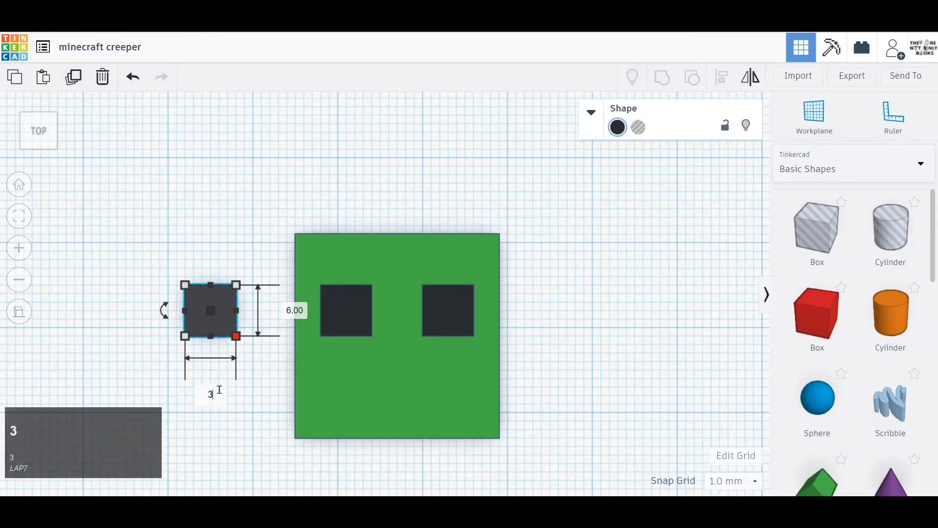
pyautogui.press('Tab')
pyautogui.write('9')
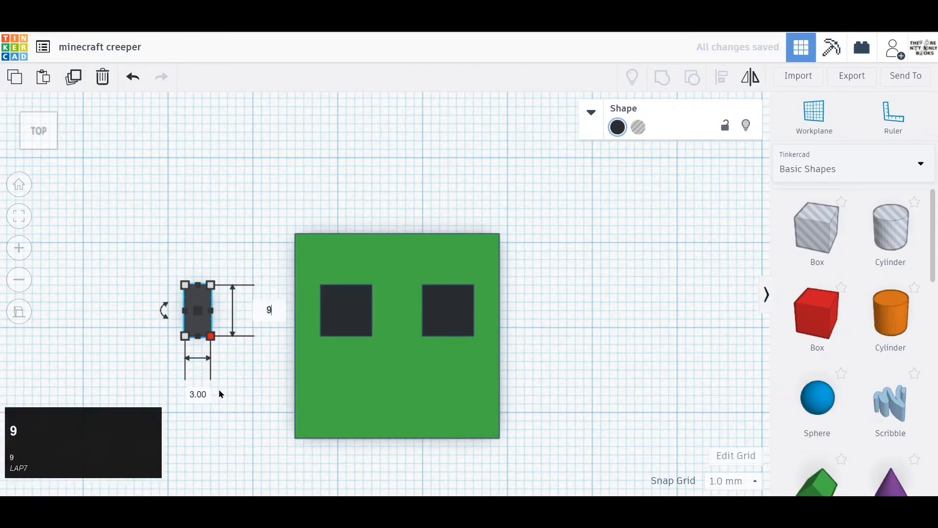
pyautogui.press('Return')
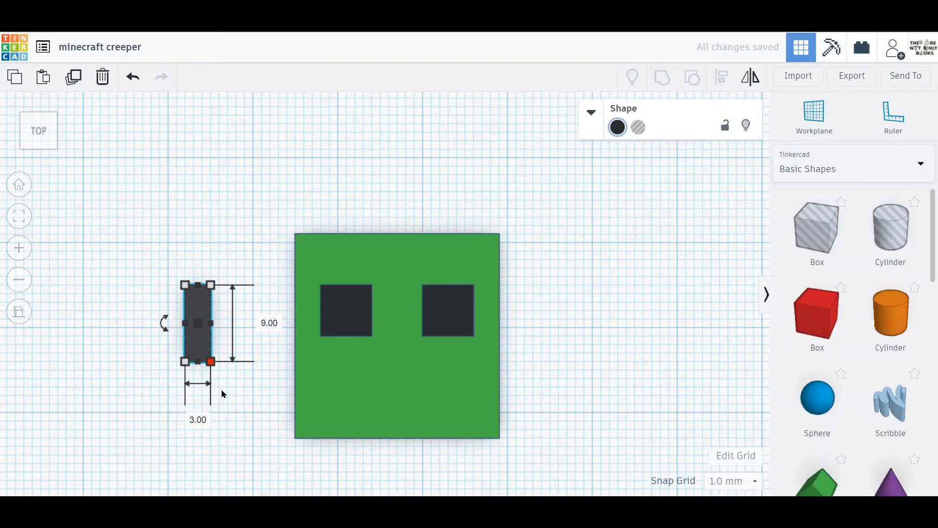
pyautogui.click(236, 394)
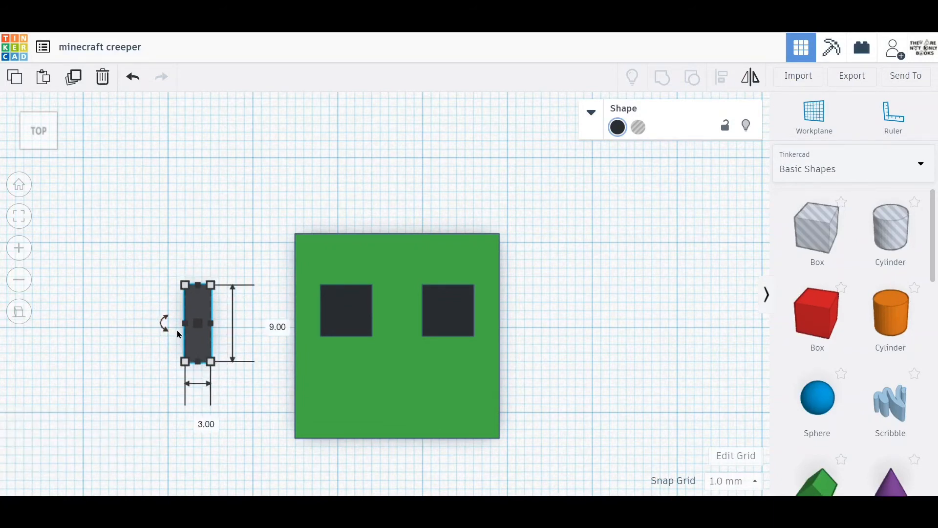
# Move the 3 × 9 mm strip onto the cube so its back-left corner meets the left eye's inner front corner.
pyautogui.press('Right')
pyautogui.press('Right')
pyautogui.press('Right')
pyautogui.press('Right')
pyautogui.press('Right')
pyautogui.press('Right')
pyautogui.press('Right')
pyautogui.press('Right')
pyautogui.press('Right')
pyautogui.press('Right')
pyautogui.press('Right')
pyautogui.press('Right')
pyautogui.press('Right')
pyautogui.press('Right')
pyautogui.press('Right')
pyautogui.press('Right')
pyautogui.press('Right')
pyautogui.press('Right')
pyautogui.press('Right')
pyautogui.press('Right')
pyautogui.press('Right')
pyautogui.press('Right')
pyautogui.press('Right')
pyautogui.press('Left')
pyautogui.press('Left')
pyautogui.press('Left')
pyautogui.press('Left')
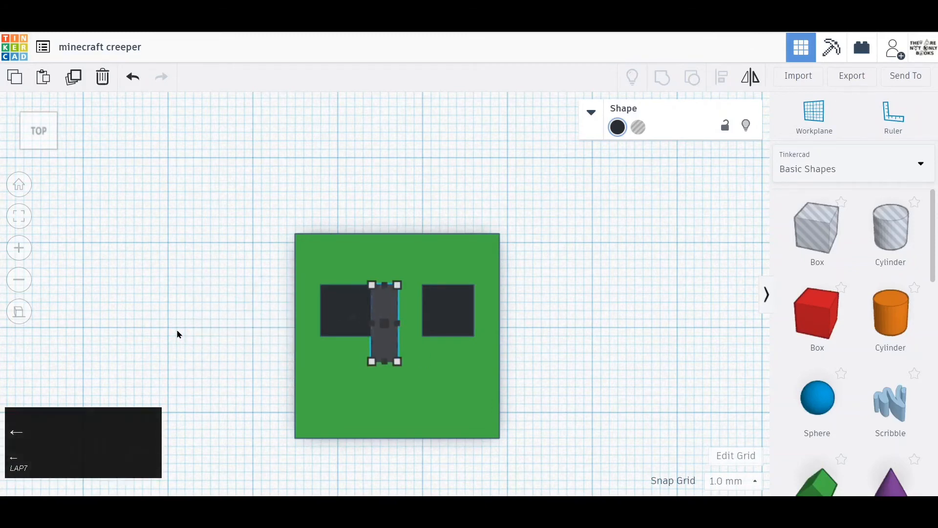
pyautogui.press('Right')
pyautogui.press('Down')
pyautogui.press('Down')
pyautogui.press('Down')
pyautogui.press('Down')
pyautogui.press('Down')
pyautogui.press('Down')
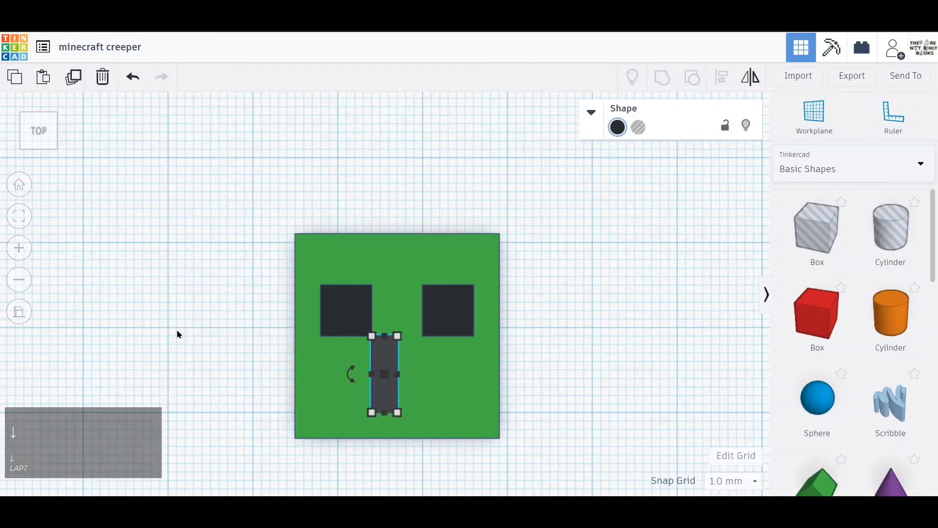
pyautogui.click(178, 335)
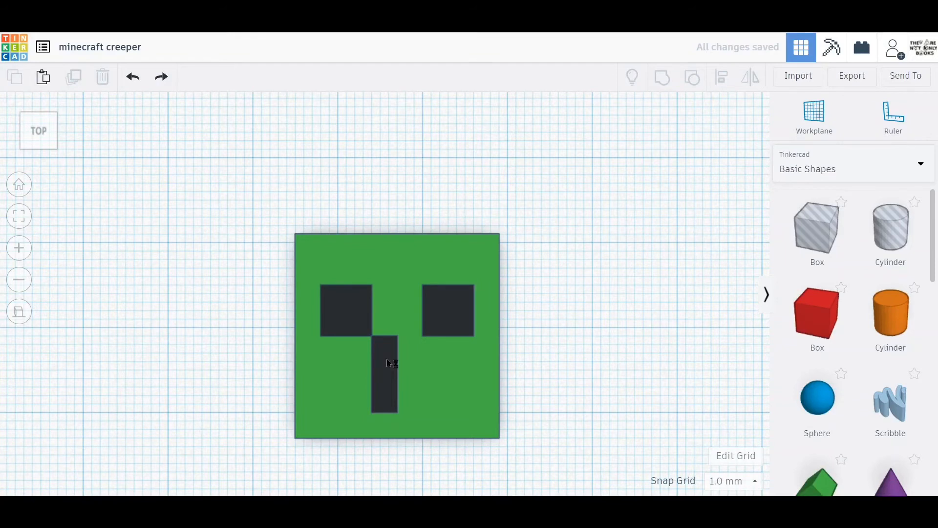
# Duplicate the mouth strip and shift the copy 3 mm right so it sits flush beside the original.
pyautogui.click(389, 363)
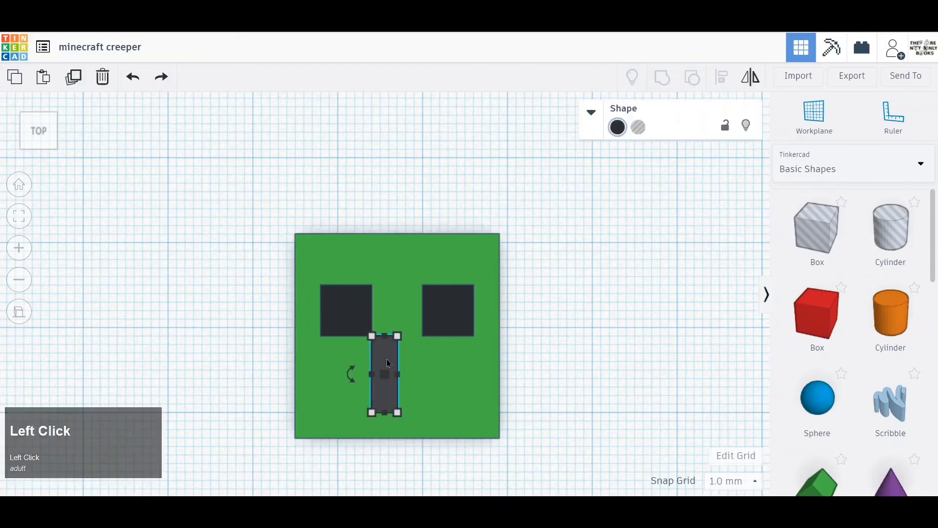
pyautogui.hotkey('ctrl', 'd')
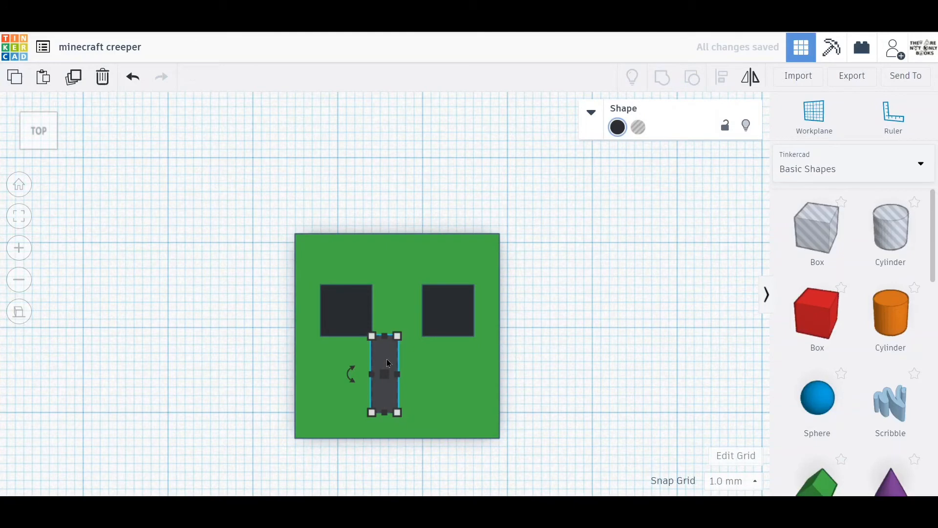
pyautogui.press('Right')
pyautogui.press('Right')
pyautogui.press('Right')
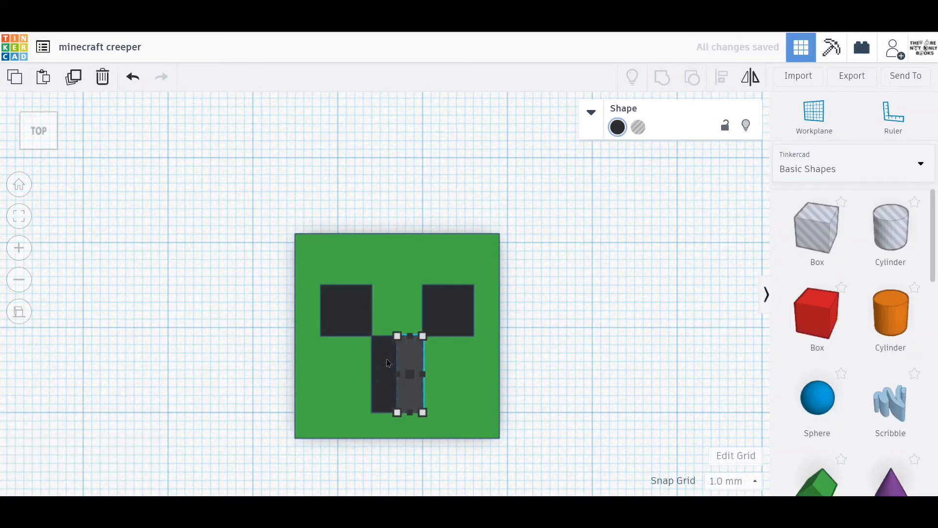
# Duplicate both central mouth strips, placing each copy 3 mm outward and 3 mm toward the cube's front edge.
pyautogui.keyDown('alt'); pyautogui.moveTo(388, 363); pyautogui.dragTo(360, 388); pyautogui.keyUp('alt')
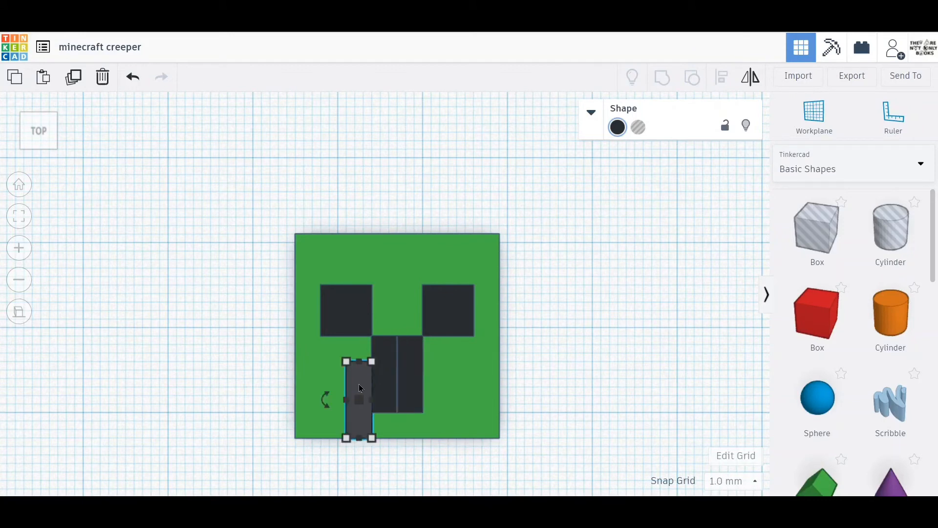
pyautogui.click(411, 381)
pyautogui.hotkey('ctrl', 'd')
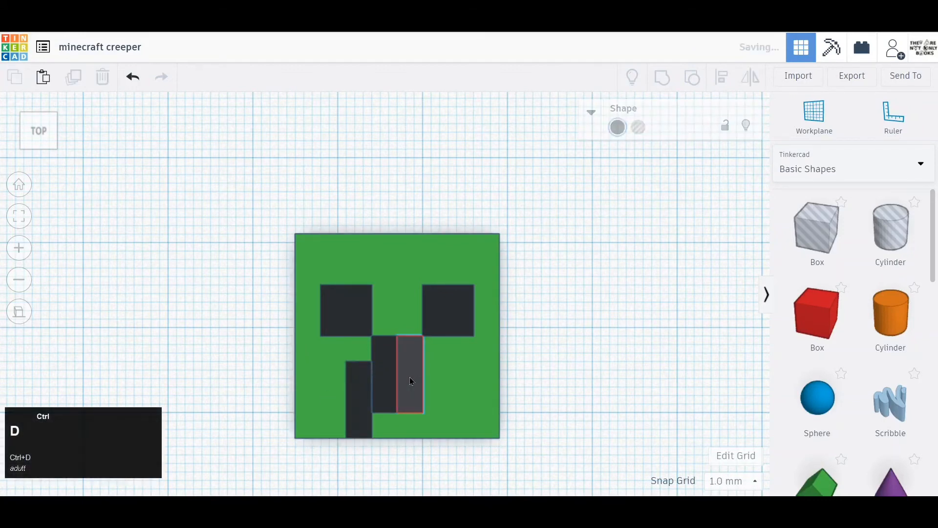
pyautogui.press('Right')
pyautogui.press('Right')
pyautogui.press('Right')
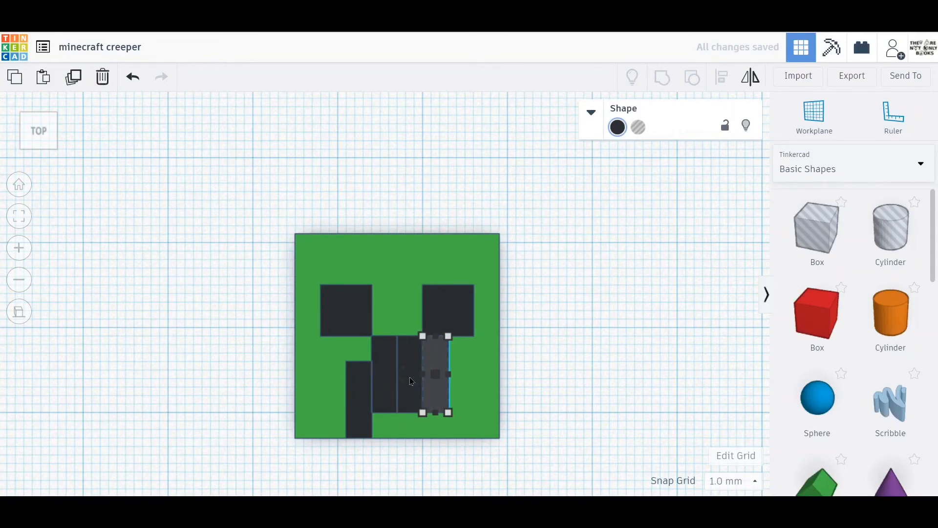
pyautogui.press('Down')
pyautogui.press('Down')
pyautogui.press('Down')
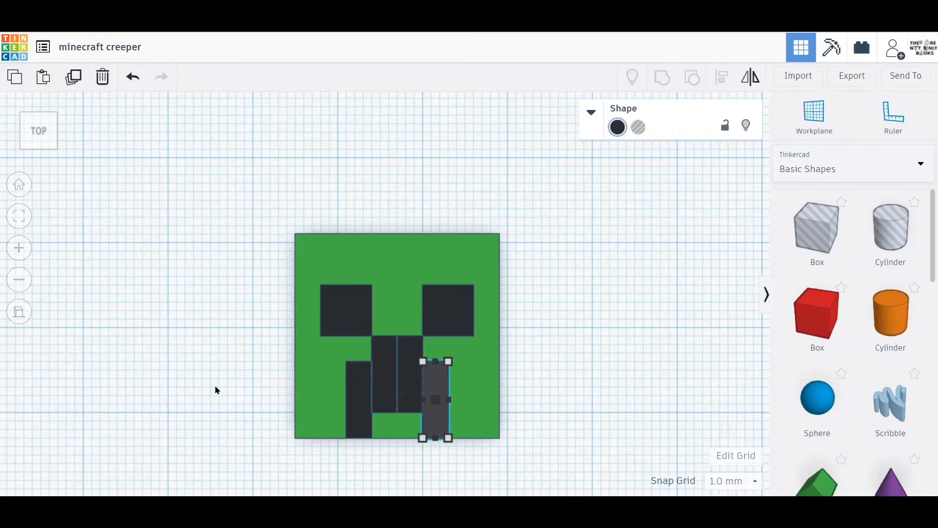
# Select all six black eye and mouth blocks together and set their height to 24.01 mm.
pyautogui.moveTo(216, 386); pyautogui.dragTo(155, 320, button='right')
pyautogui.scroll(-5, 154, 319)
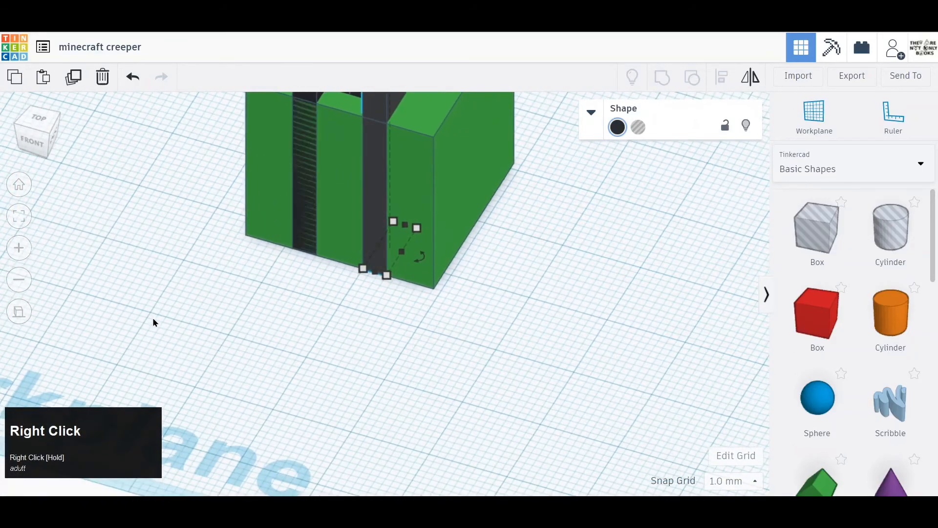
pyautogui.moveTo(180, 241); pyautogui.dragTo(171, 354, button='middle')
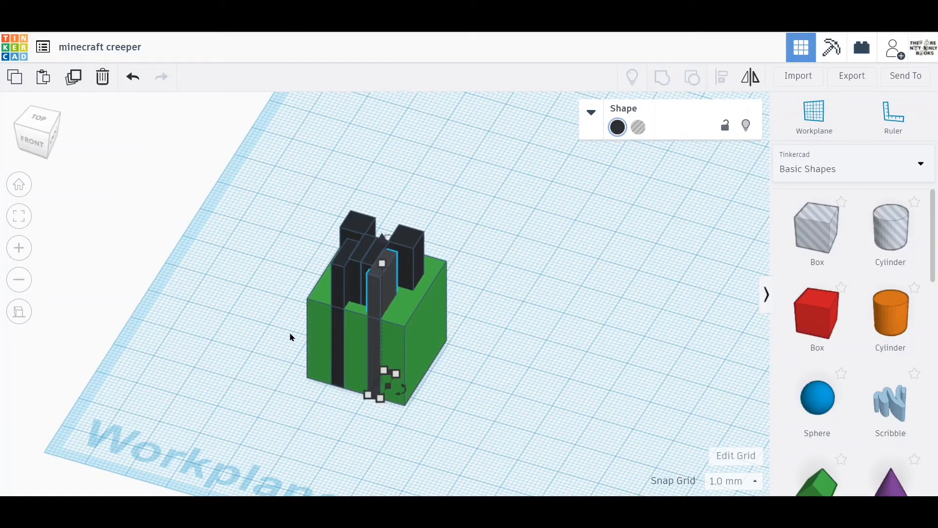
pyautogui.click(375, 292)
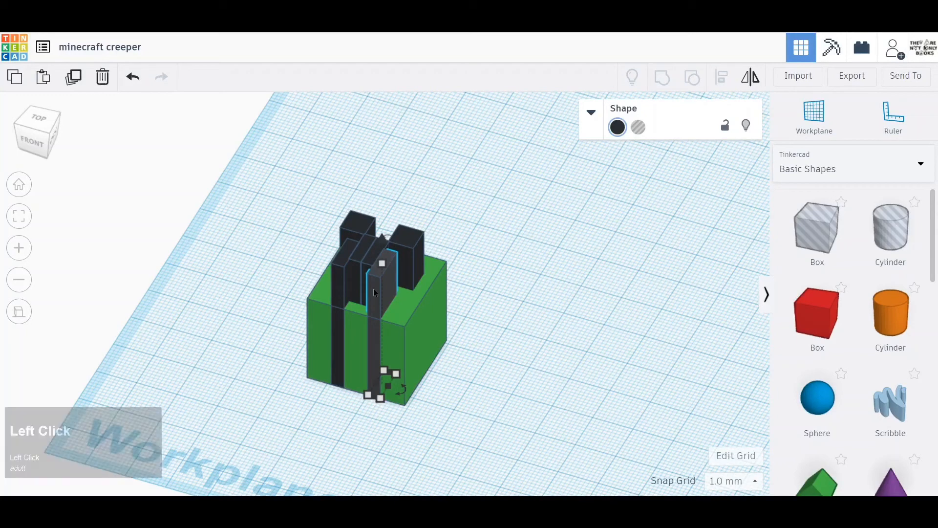
pyautogui.keyDown('shift'); pyautogui.click(345, 274); pyautogui.keyUp('shift')
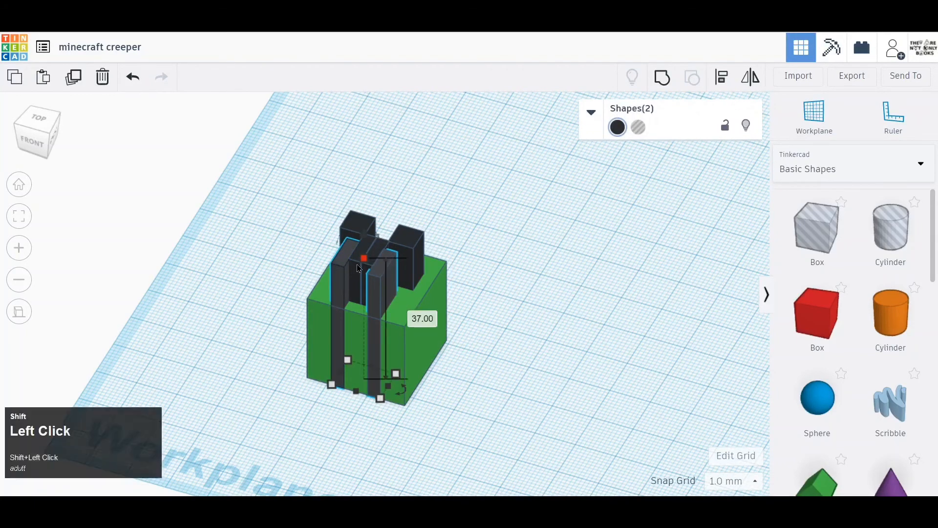
pyautogui.keyDown('shift'); pyautogui.click(382, 250); pyautogui.keyUp('shift')
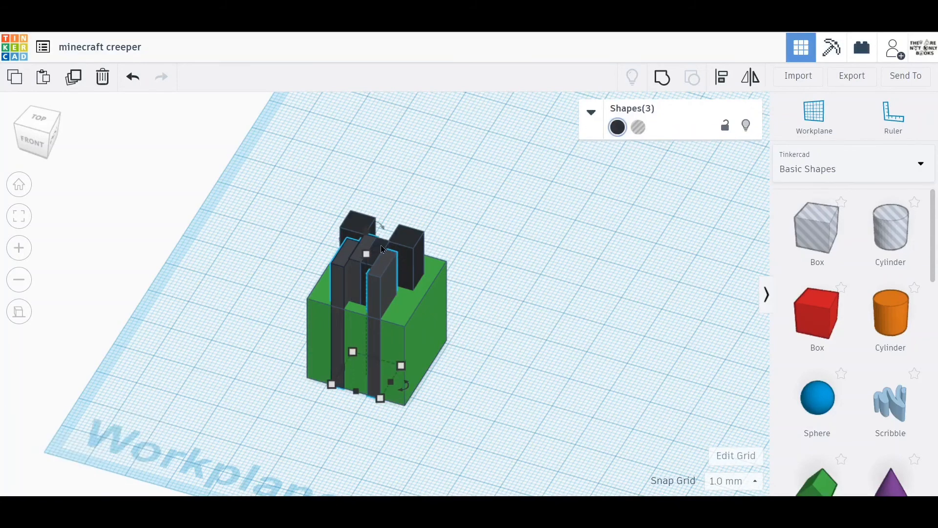
pyautogui.keyDown('shift'); pyautogui.click(409, 247); pyautogui.keyUp('shift')
pyautogui.keyDown('shift'); pyautogui.click(350, 224); pyautogui.keyUp('shift')
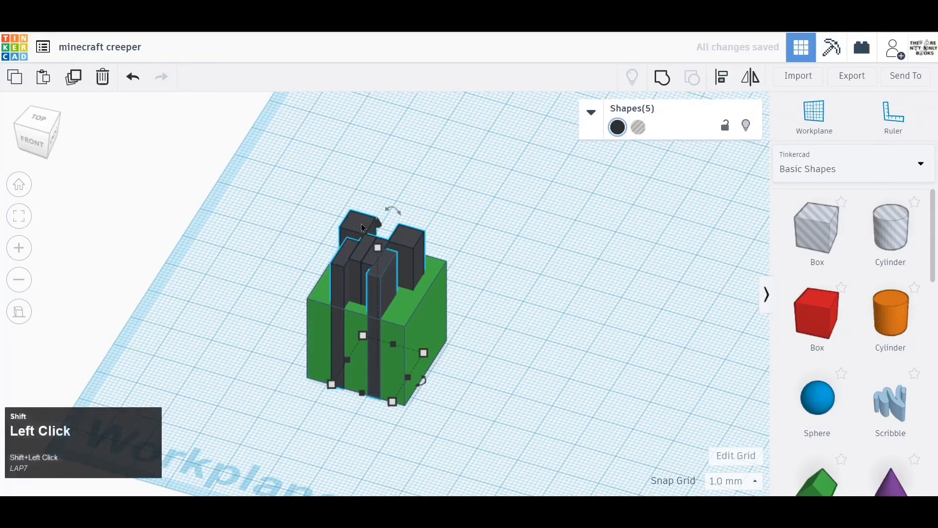
pyautogui.keyDown('shift'); pyautogui.click(362, 228); pyautogui.keyUp('shift')
pyautogui.click(372, 246)
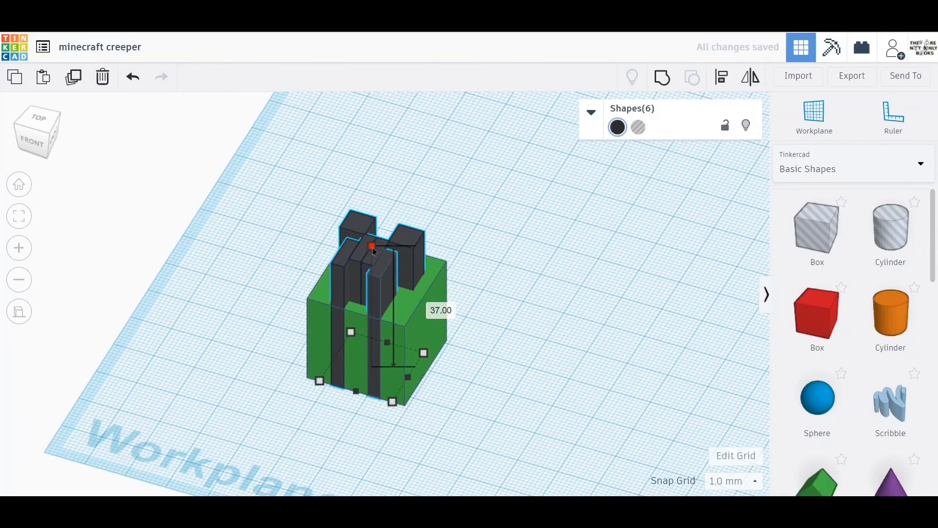
pyautogui.click(430, 306)
pyautogui.write('24.')
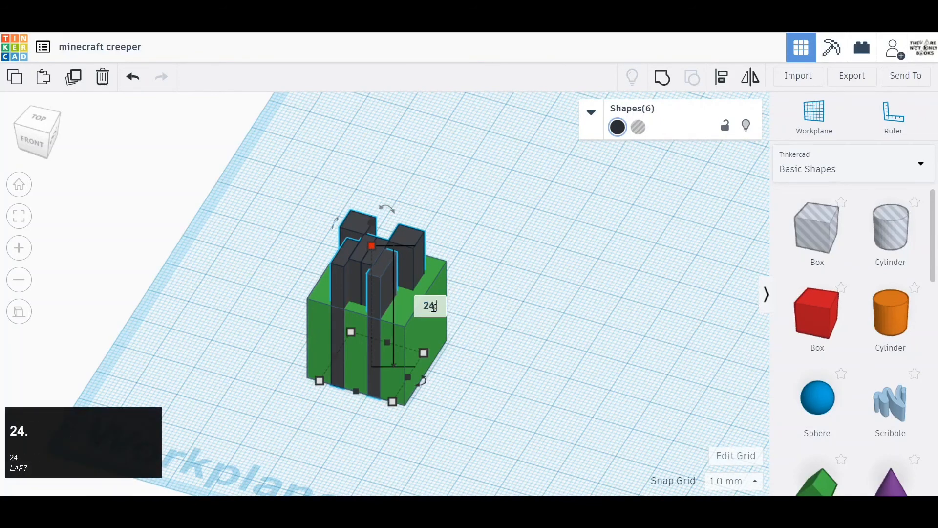
pyautogui.write('01')
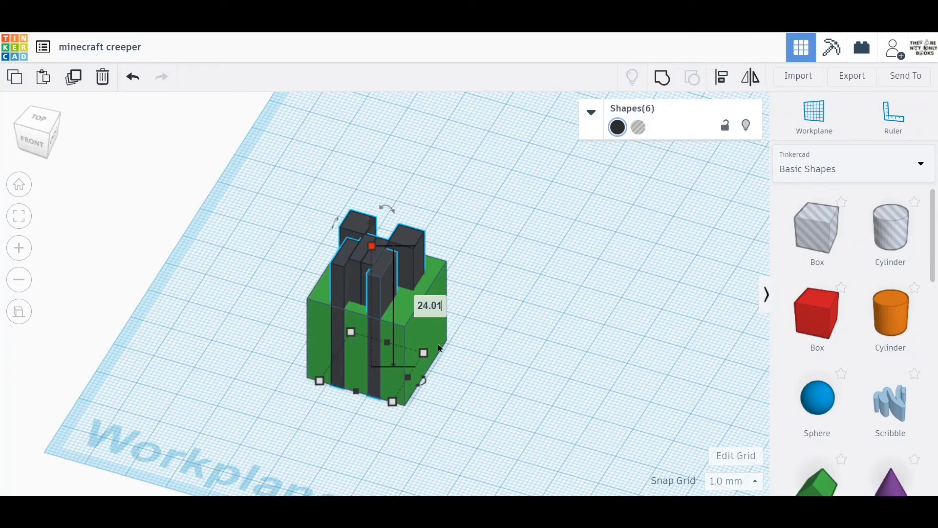
pyautogui.press('Return')
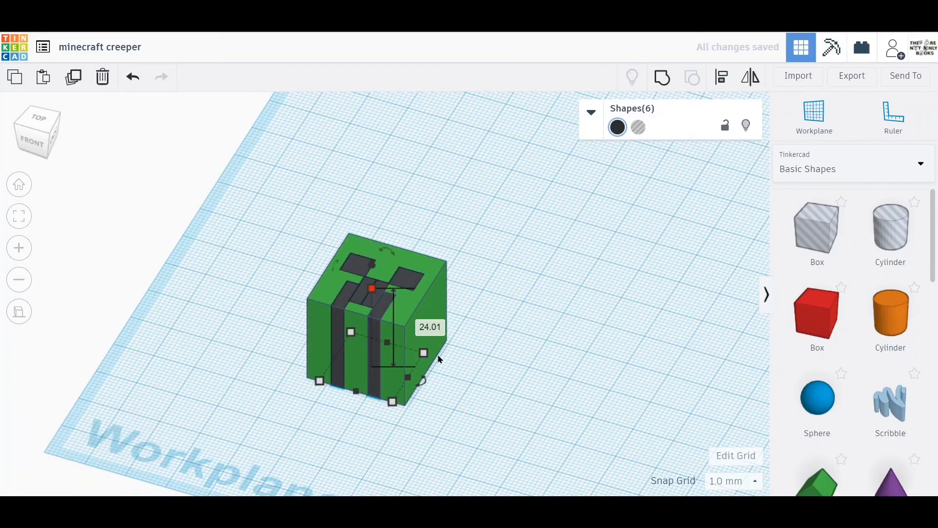
pyautogui.click(472, 396)
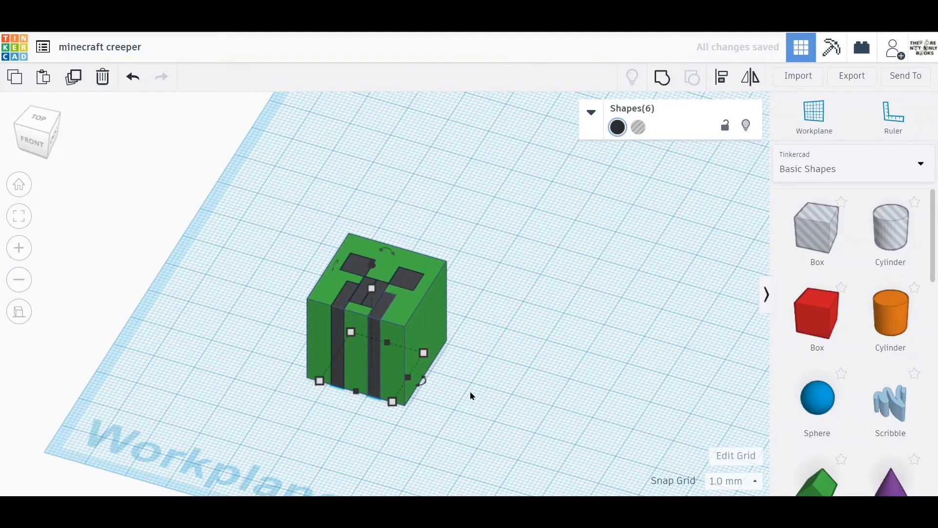
# Set the green head cube's front-to-back depth to 24.01 mm so it covers the black strips on its front face.
pyautogui.moveTo(470, 390); pyautogui.dragTo(481, 393, button='right')
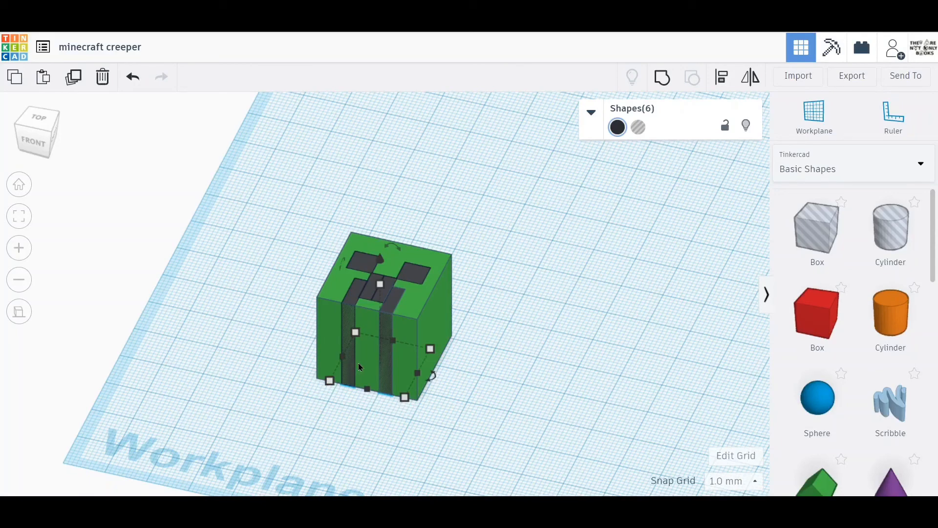
pyautogui.click(406, 396)
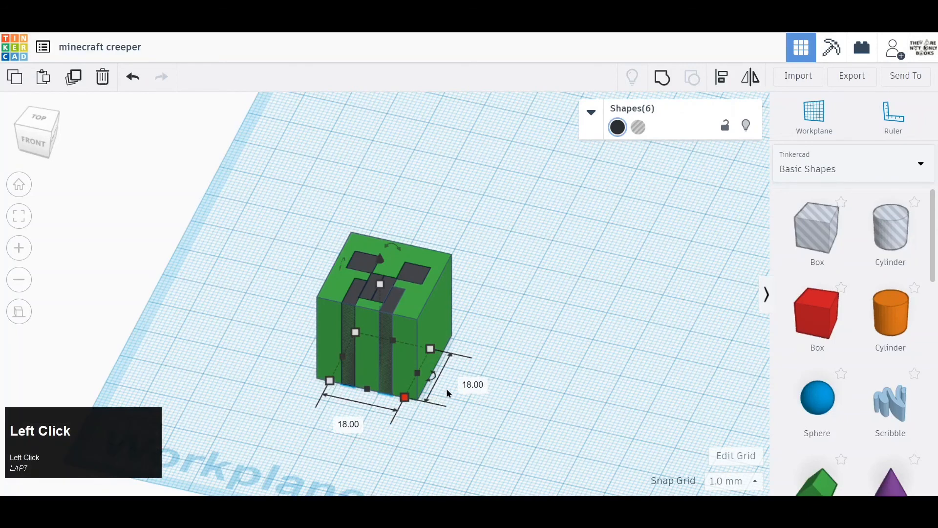
pyautogui.click(439, 291)
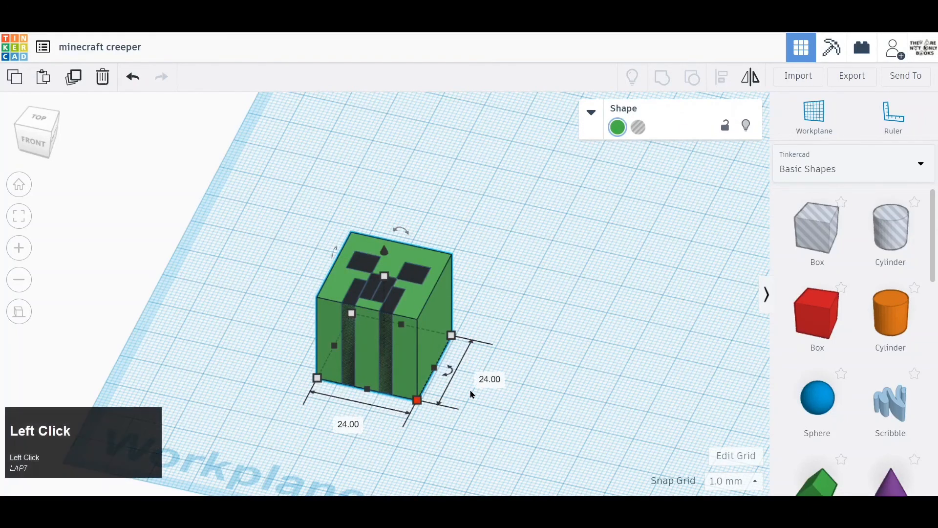
pyautogui.click(491, 380)
pyautogui.write('2')
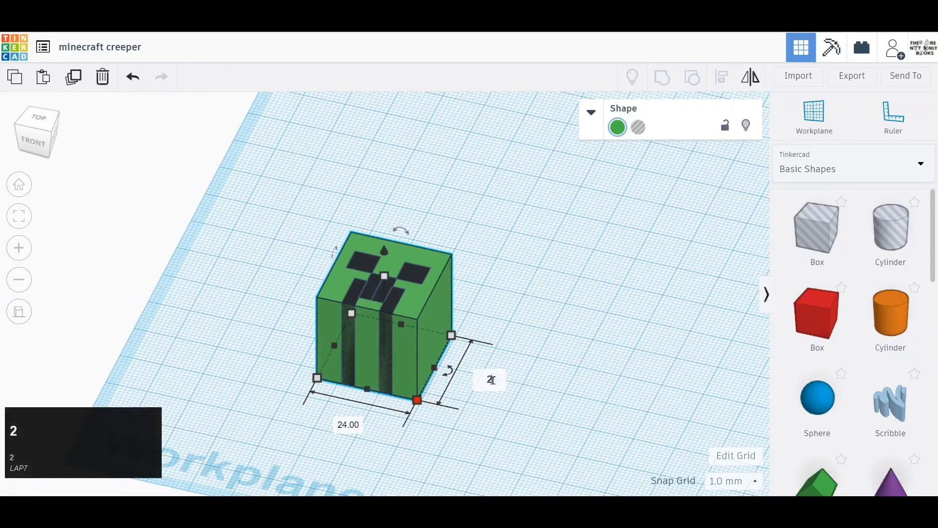
pyautogui.write('4.01')
pyautogui.press('Return')
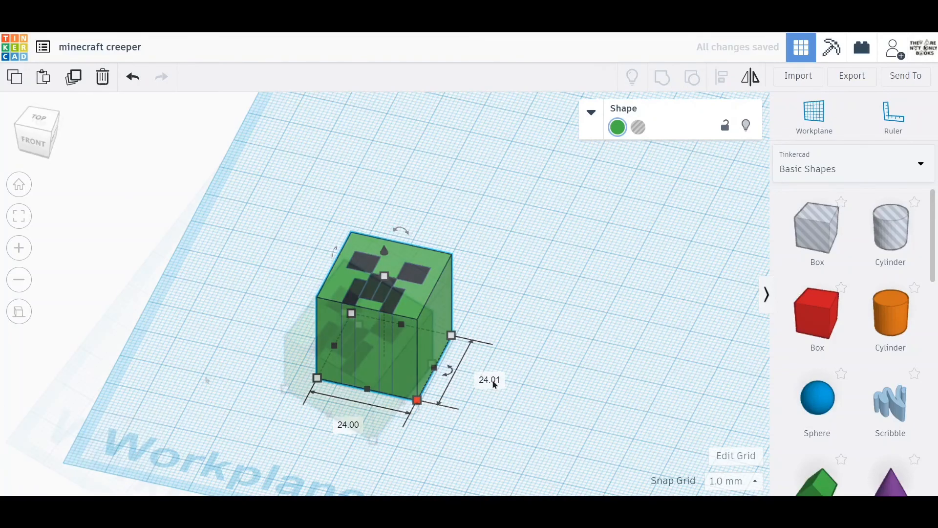
pyautogui.moveTo(493, 384); pyautogui.dragTo(232, 406, button='right')
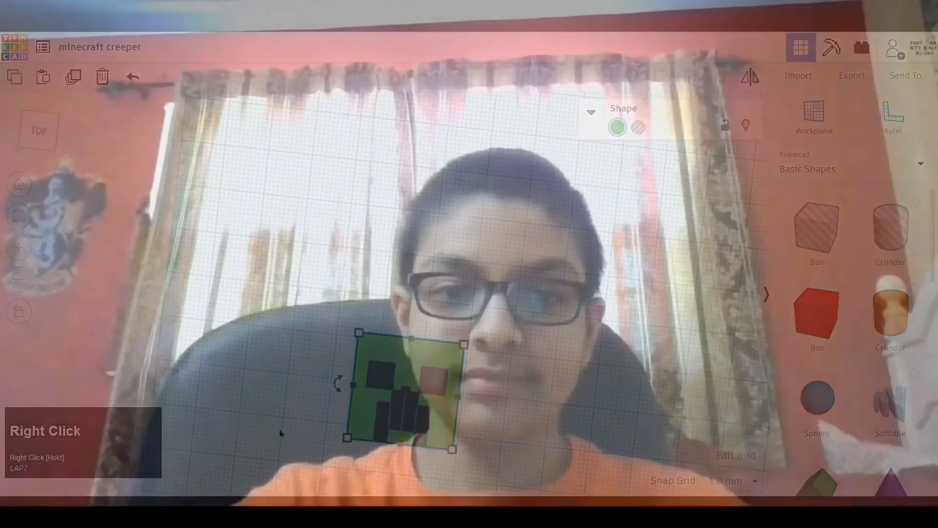